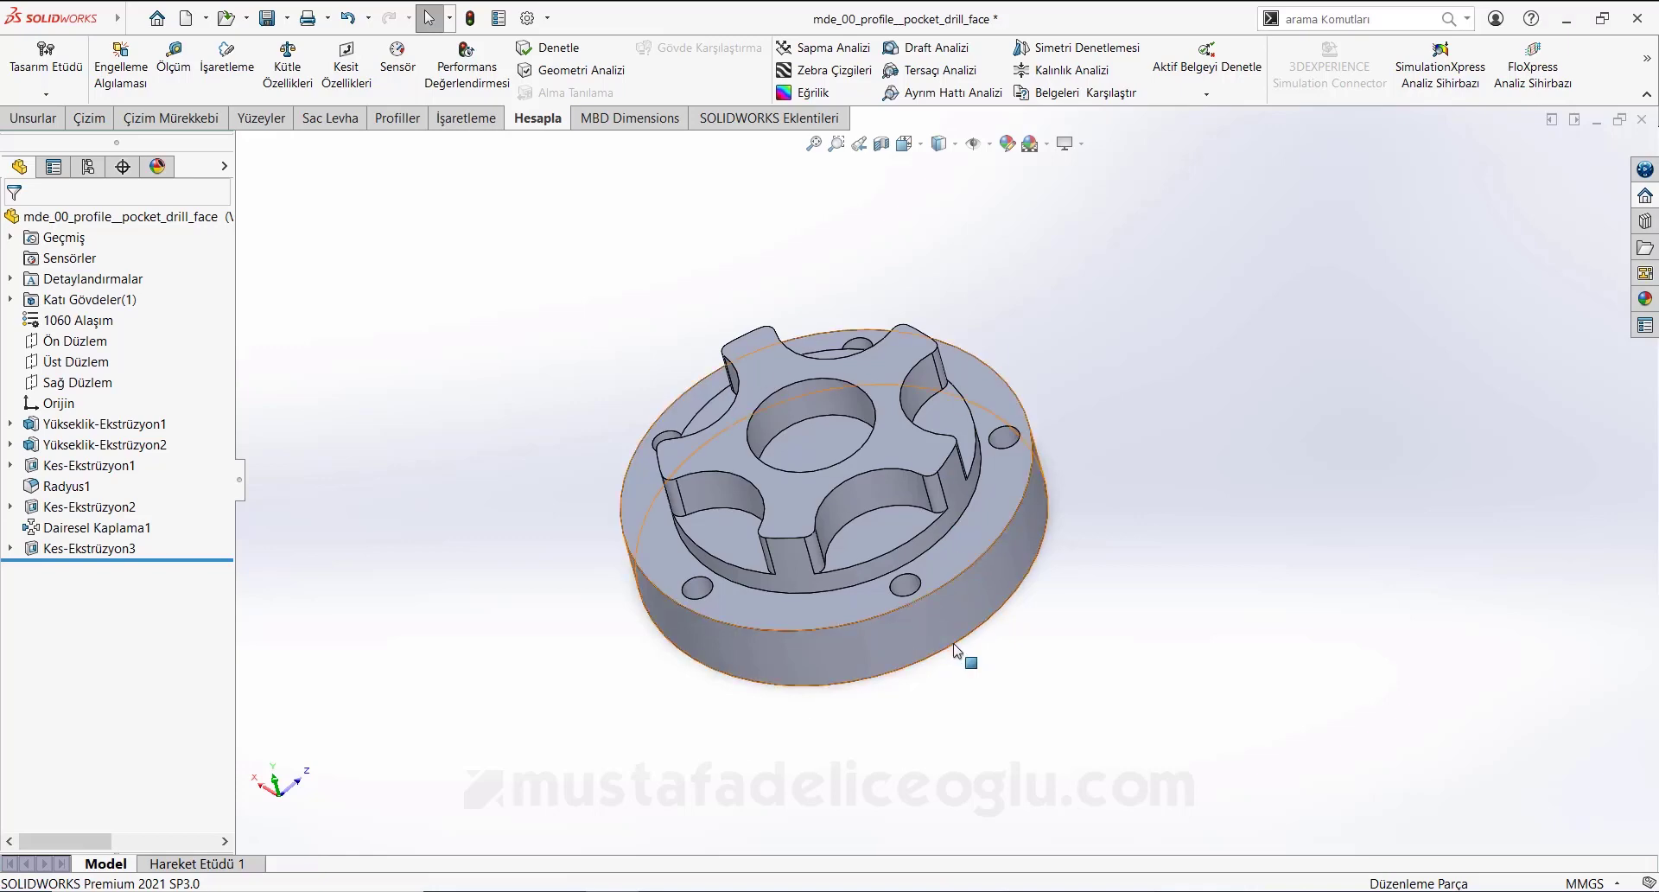
- Look over the current part, then close the Unnamed document, discarding its changes
middle_drag(975, 644, 969, 584)
middle_drag(971, 519, 982, 481)
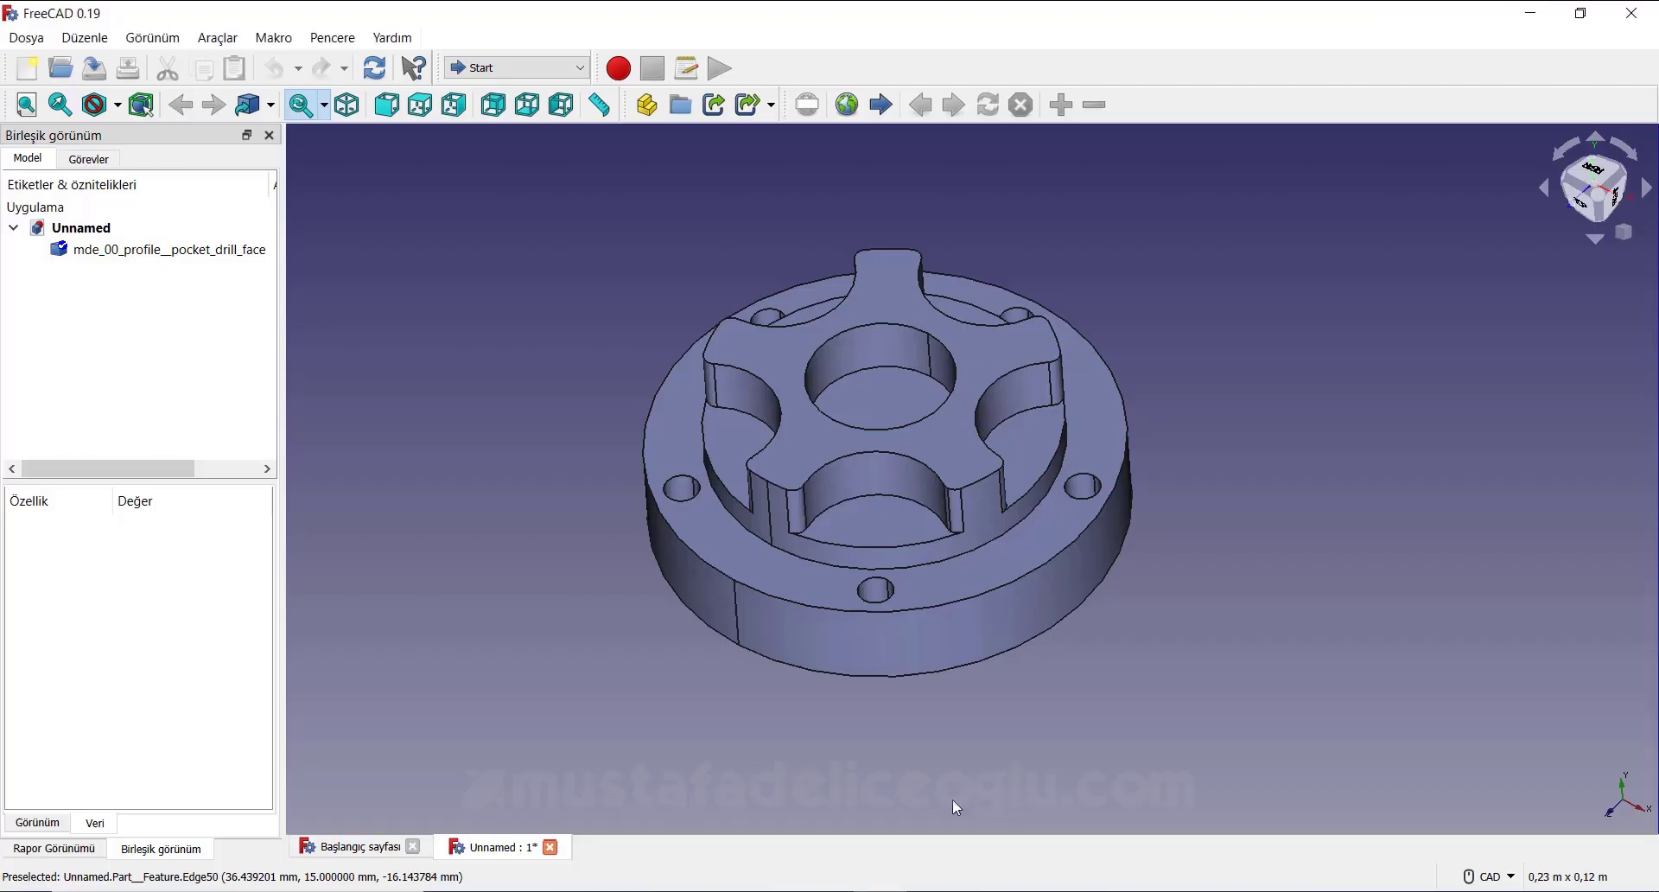
middle_drag(1176, 581, 1121, 589)
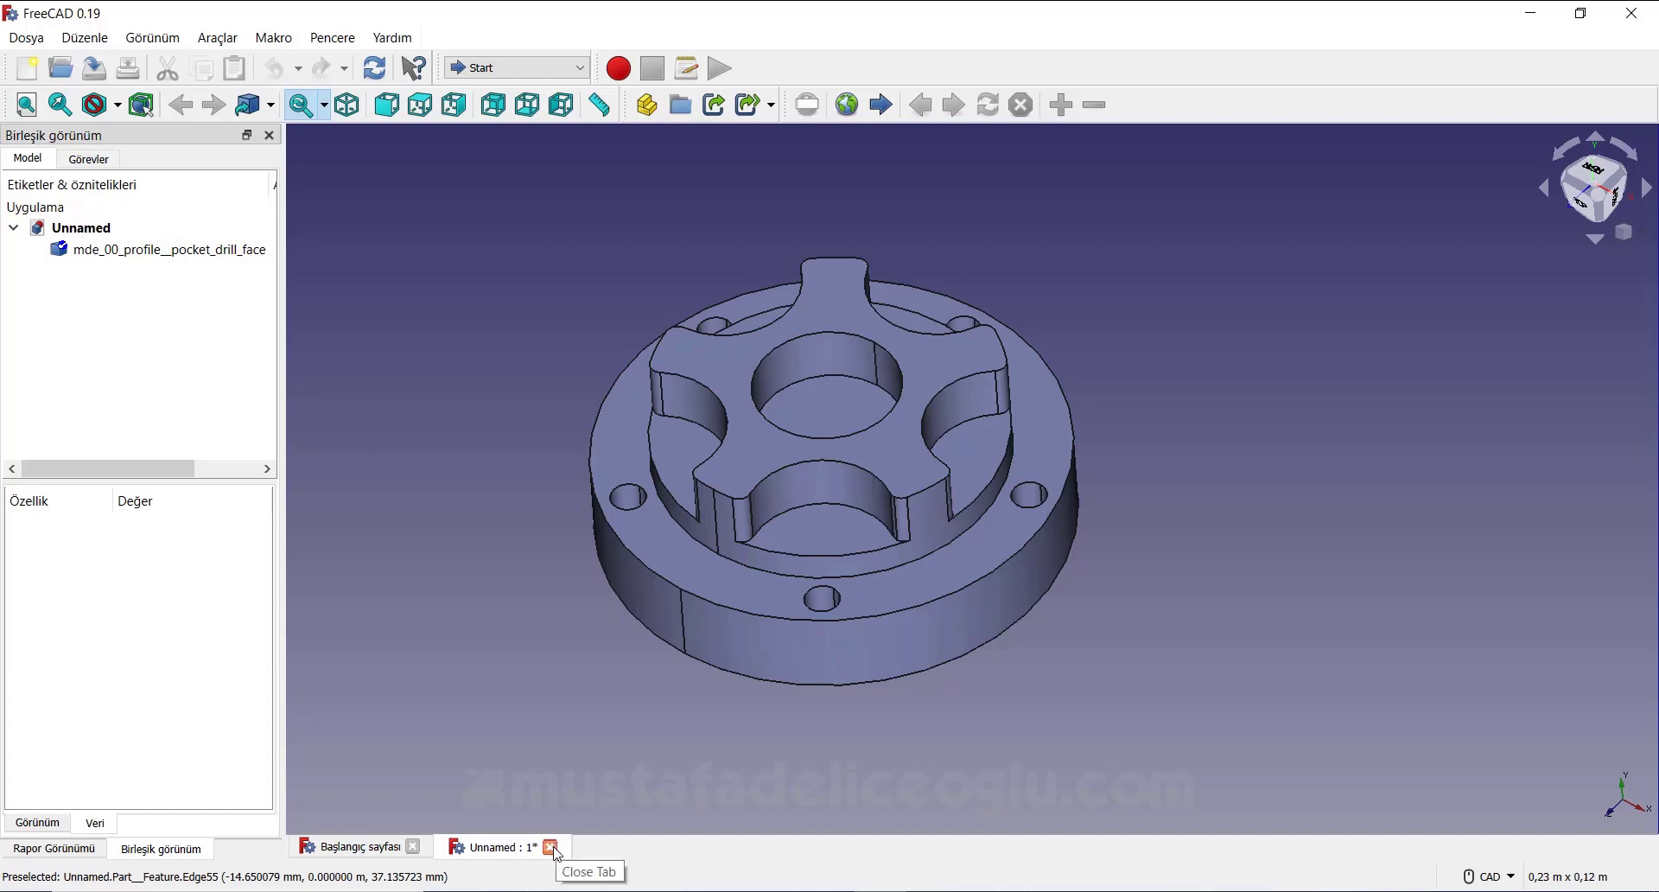
click(554, 850)
click(898, 501)
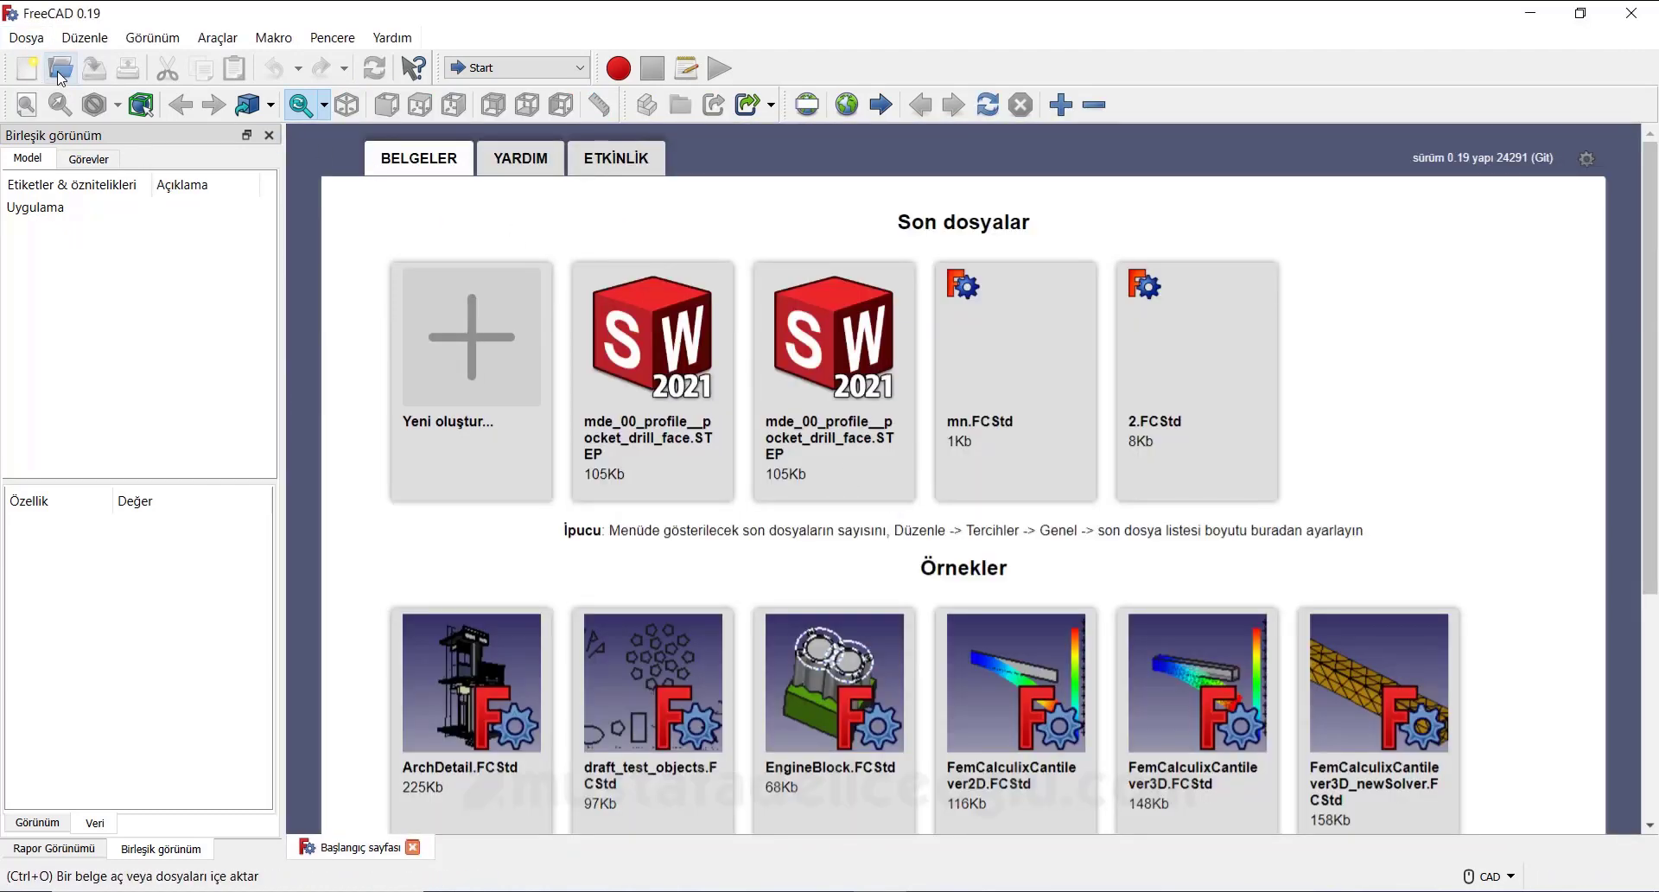
- Open mde_00_profile__pocket_drill_face using the all-supported-formats filter
click(62, 69)
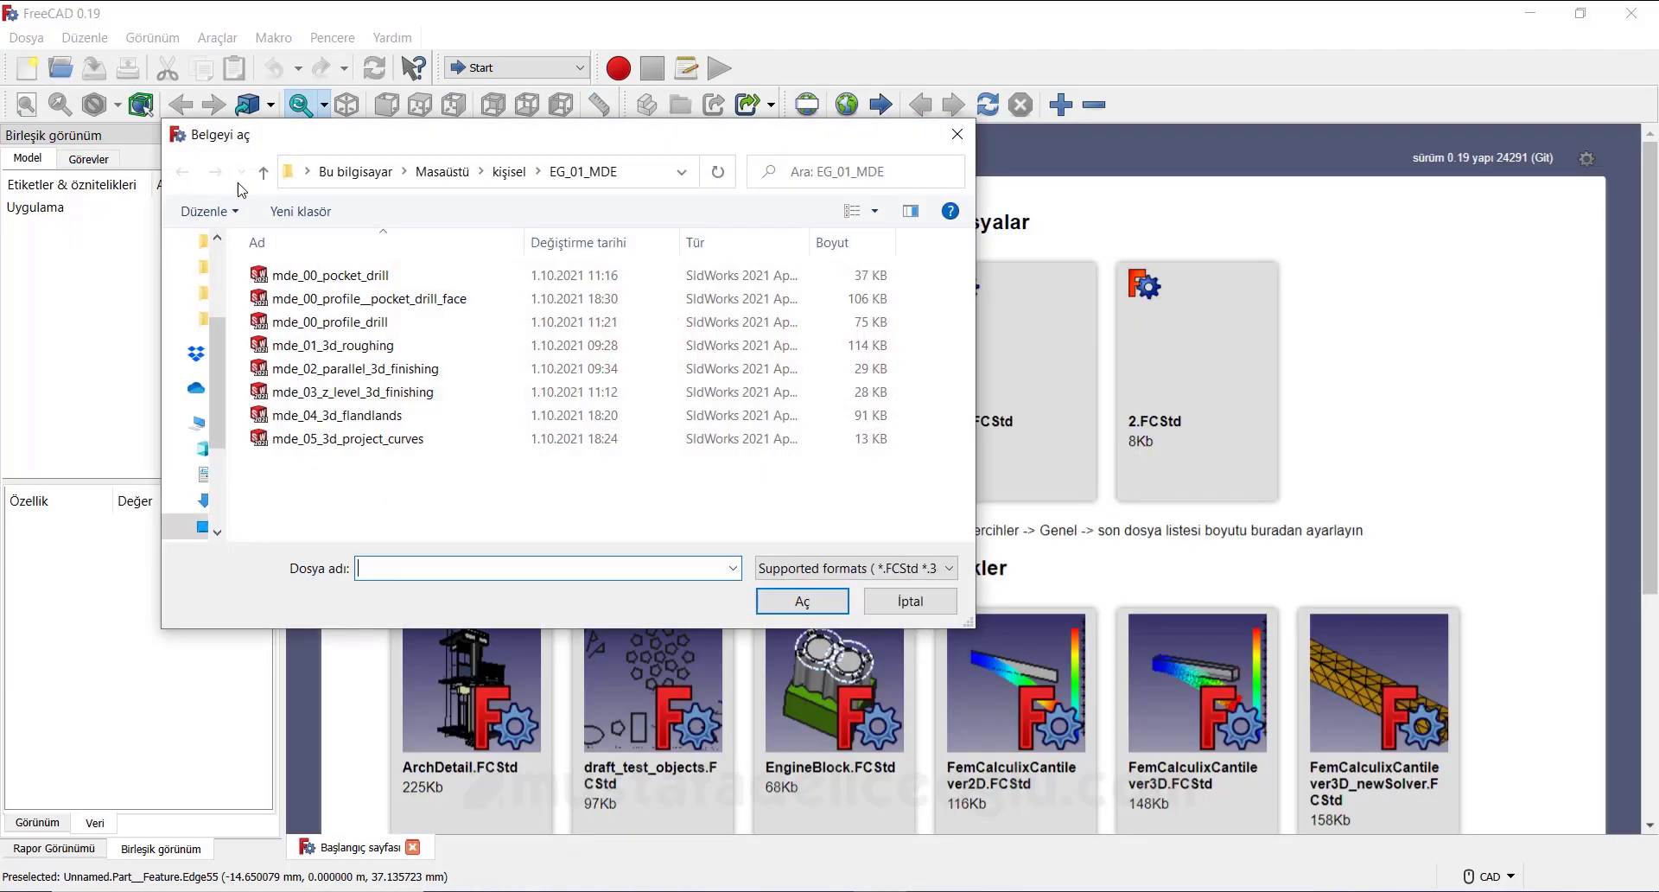
click(378, 302)
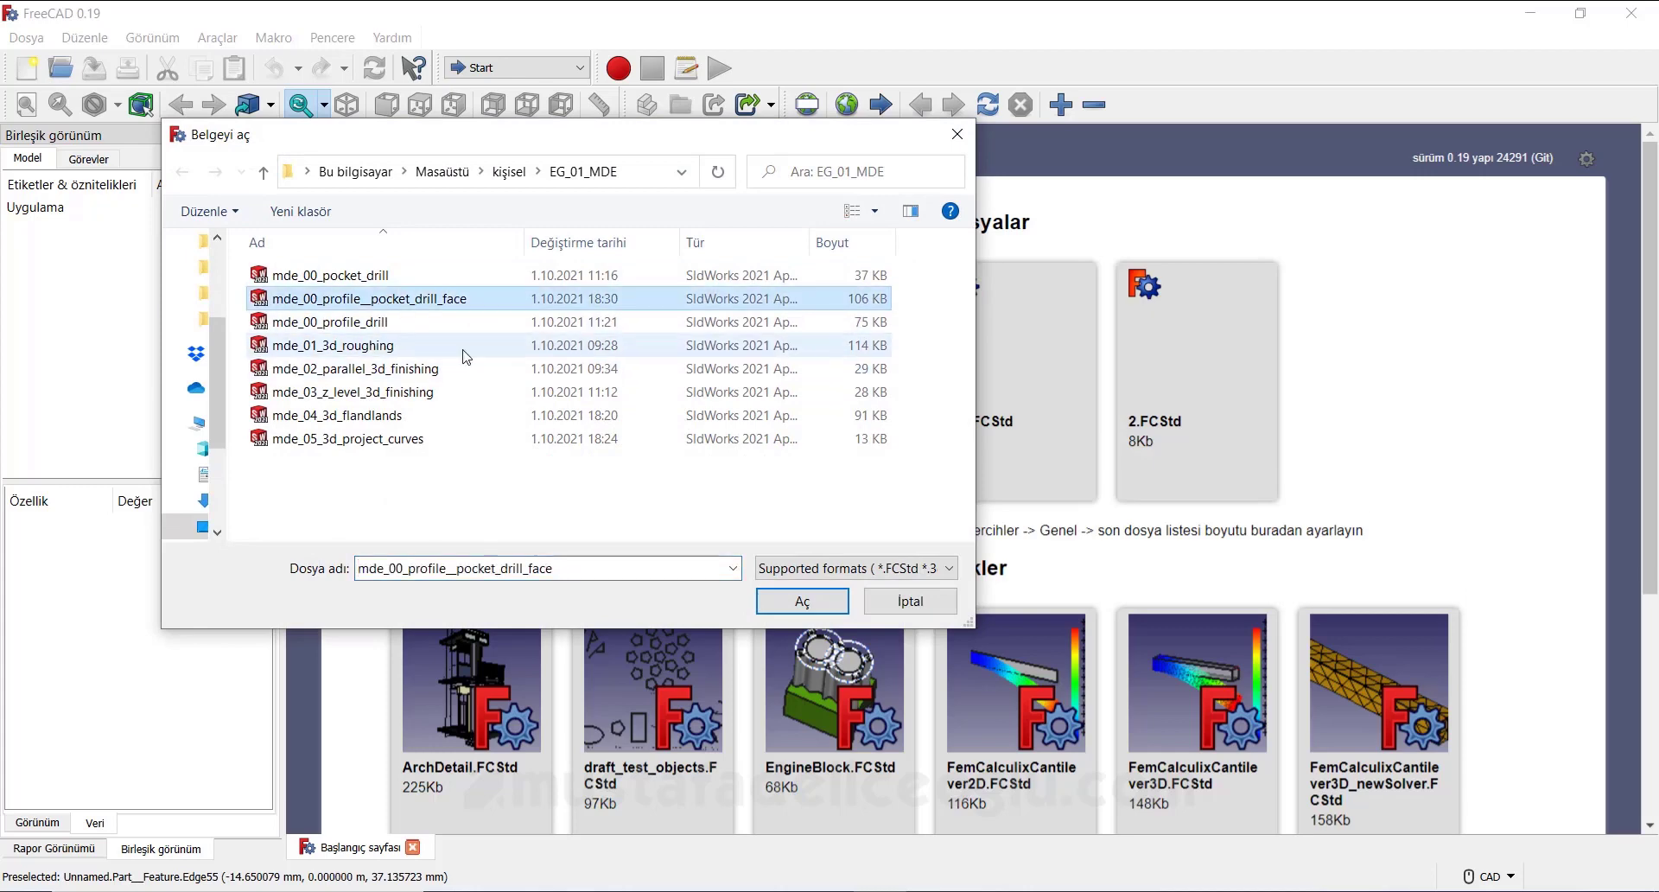
click(834, 567)
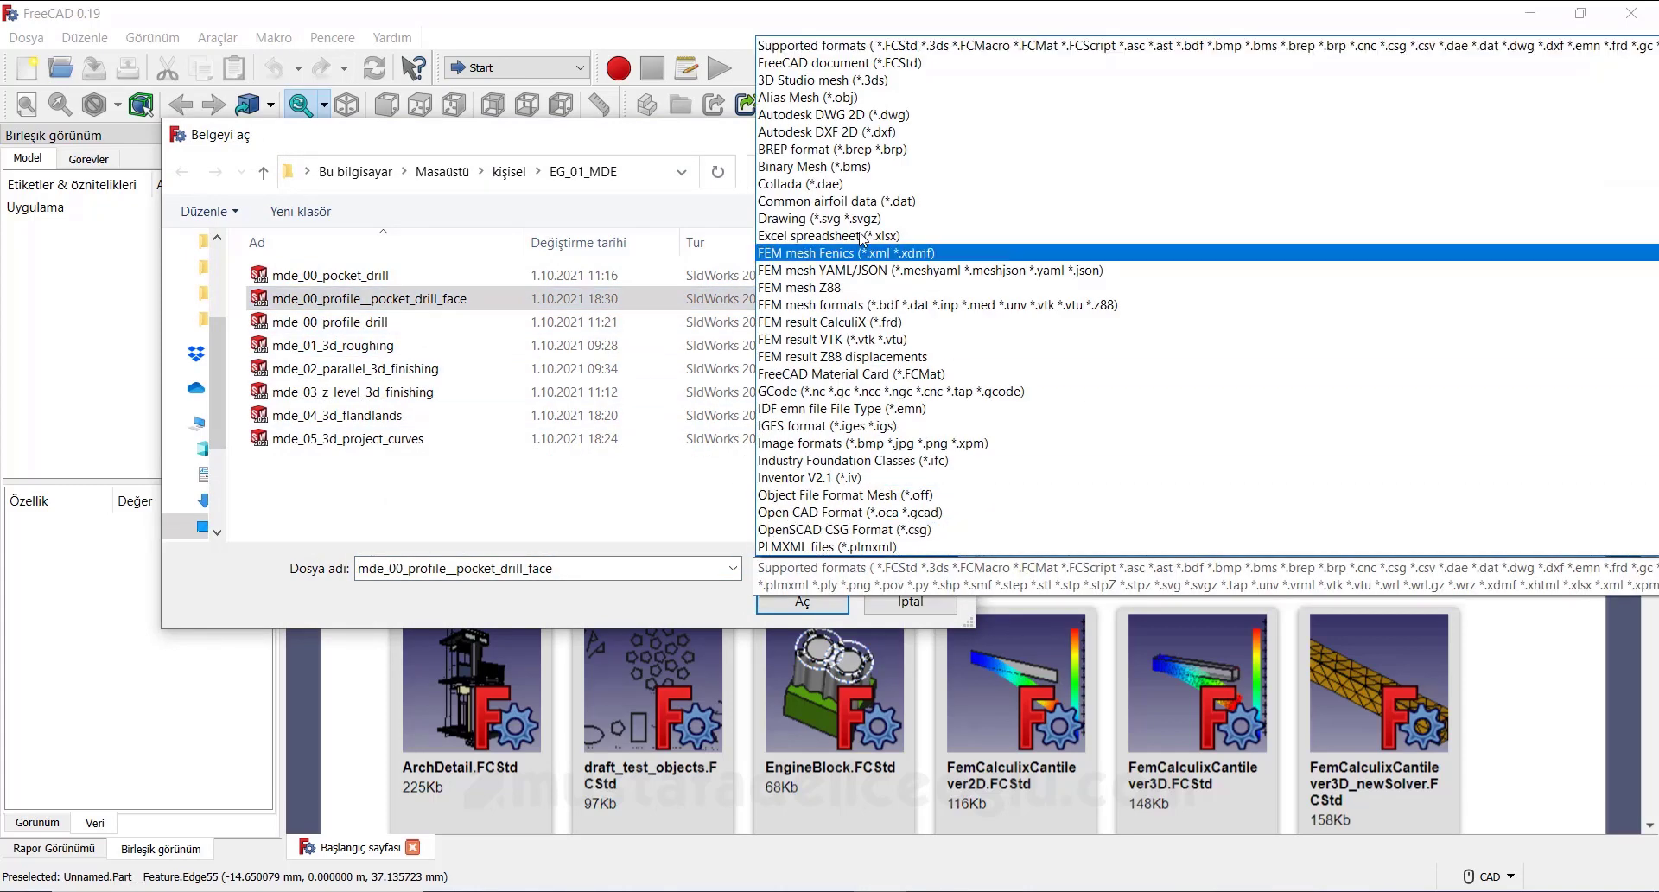
click(811, 49)
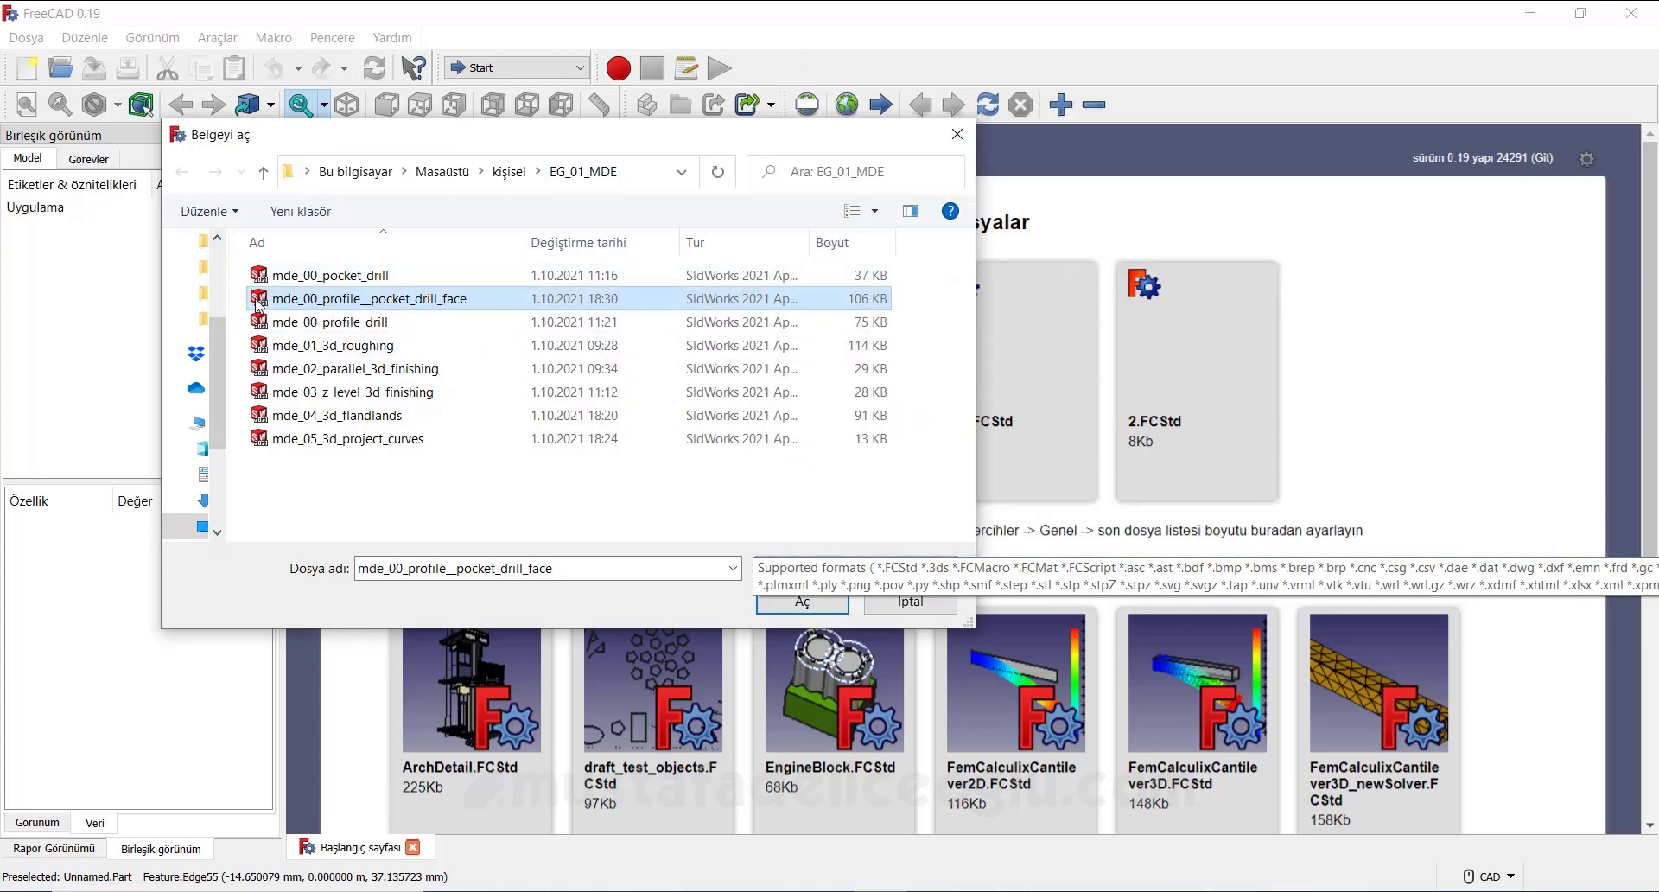
click(306, 300)
click(845, 605)
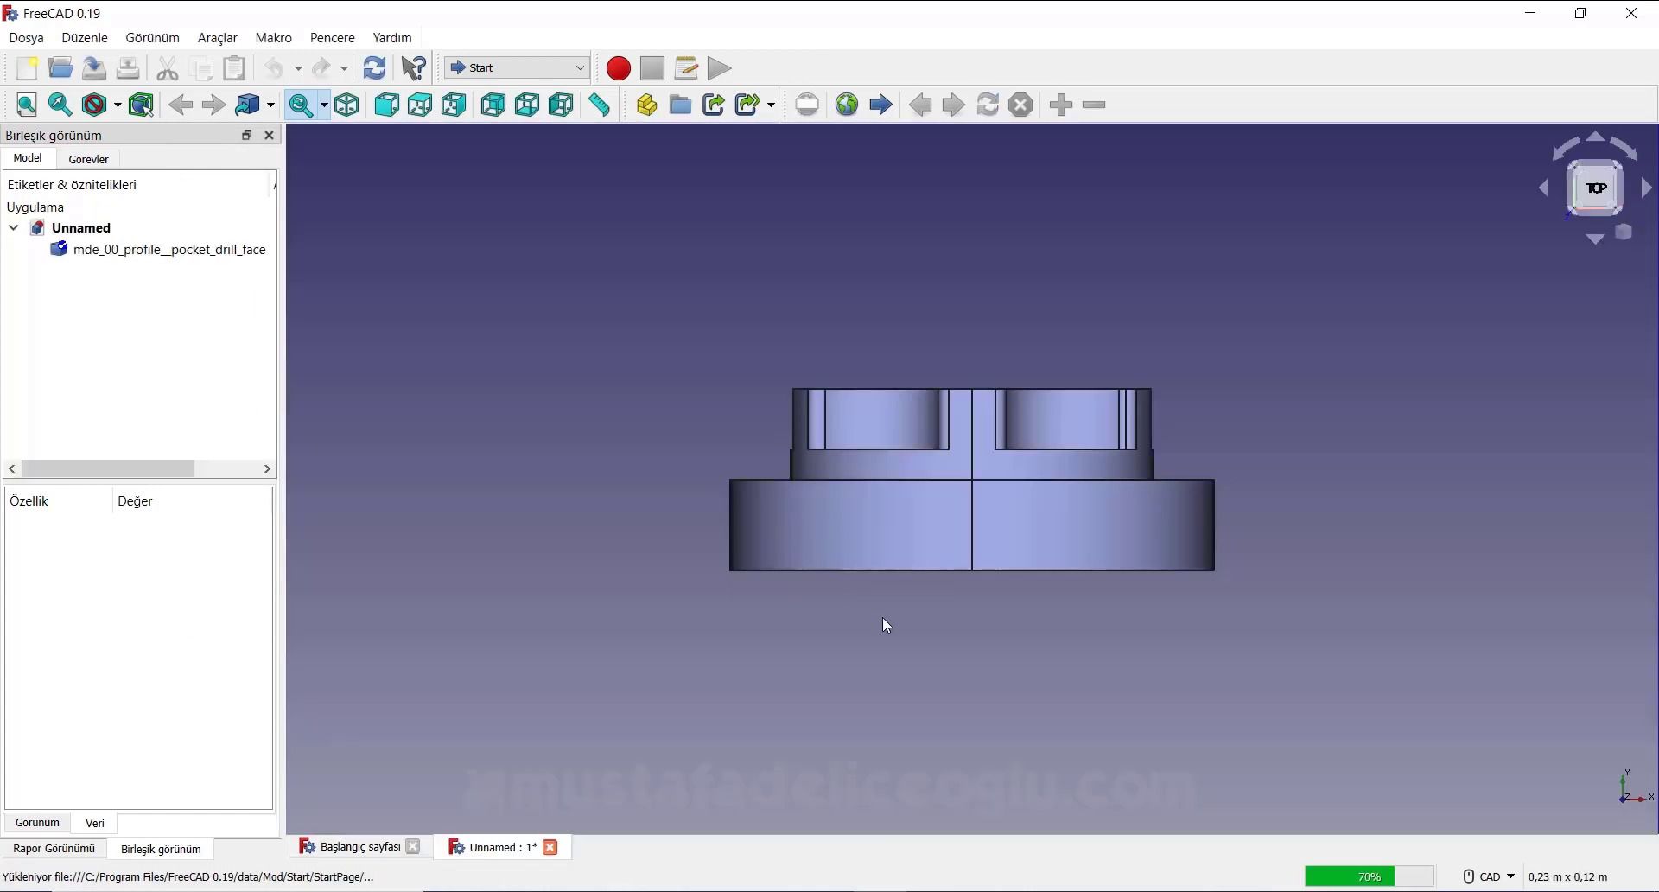
- Orbit and zoom the imported part into a tilted overview of the whole solid
mouse_move(1190, 457)
middle_down()
mouse_move(1133, 485)
mouse_move(1123, 530)
middle_up()
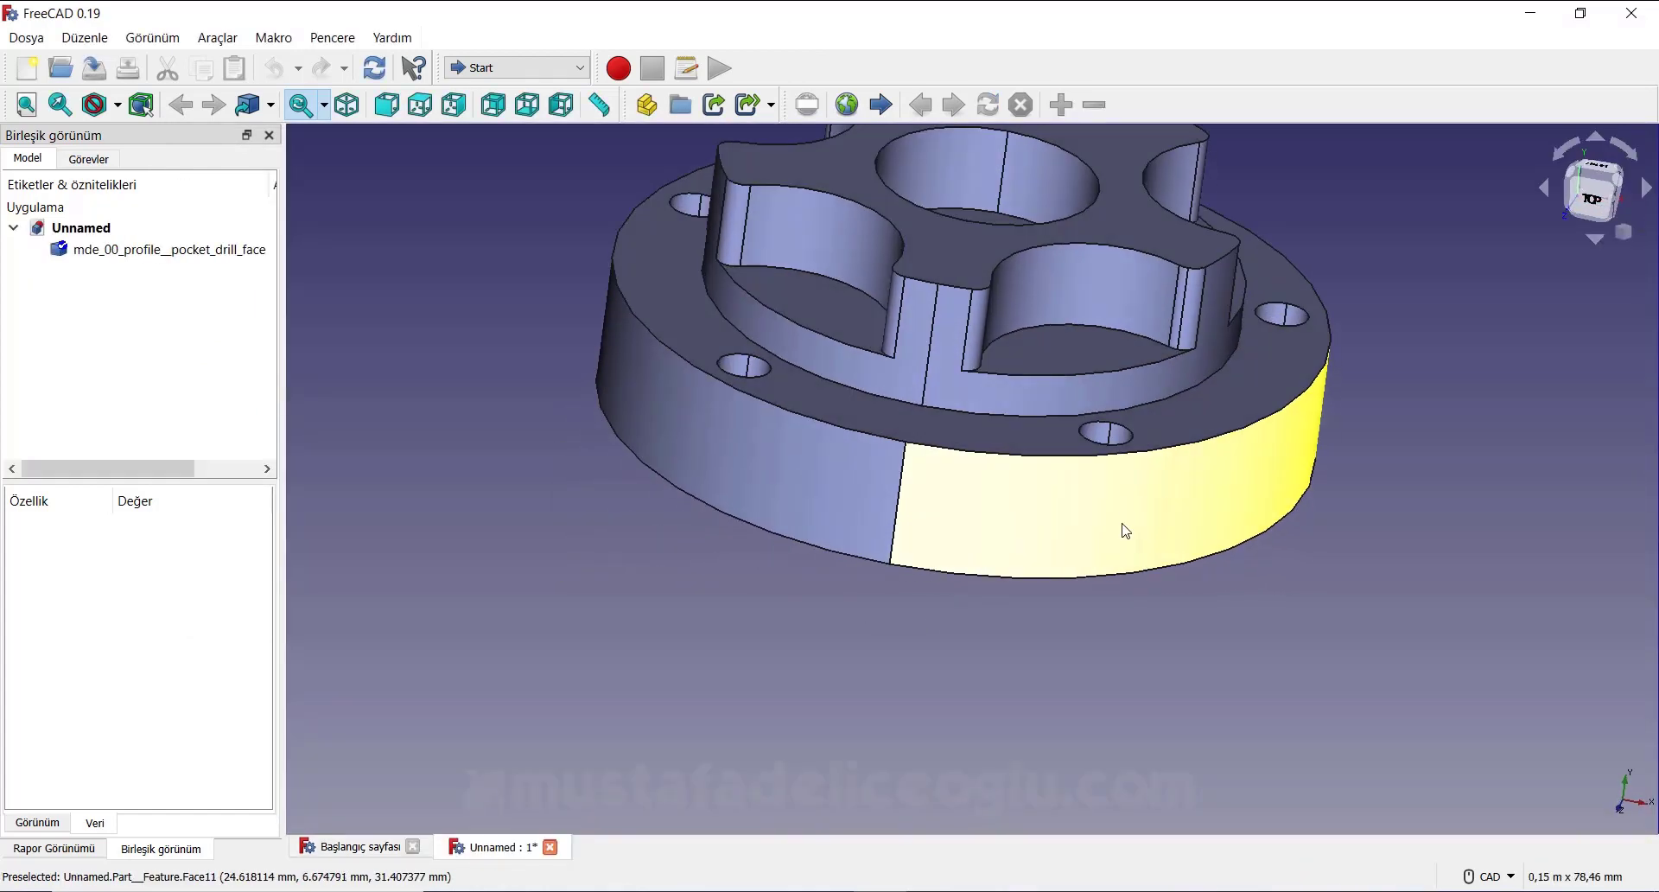
scroll(1123, 529, up, 5)
scroll(1080, 562, down, 2)
scroll(1042, 588, down, 4)
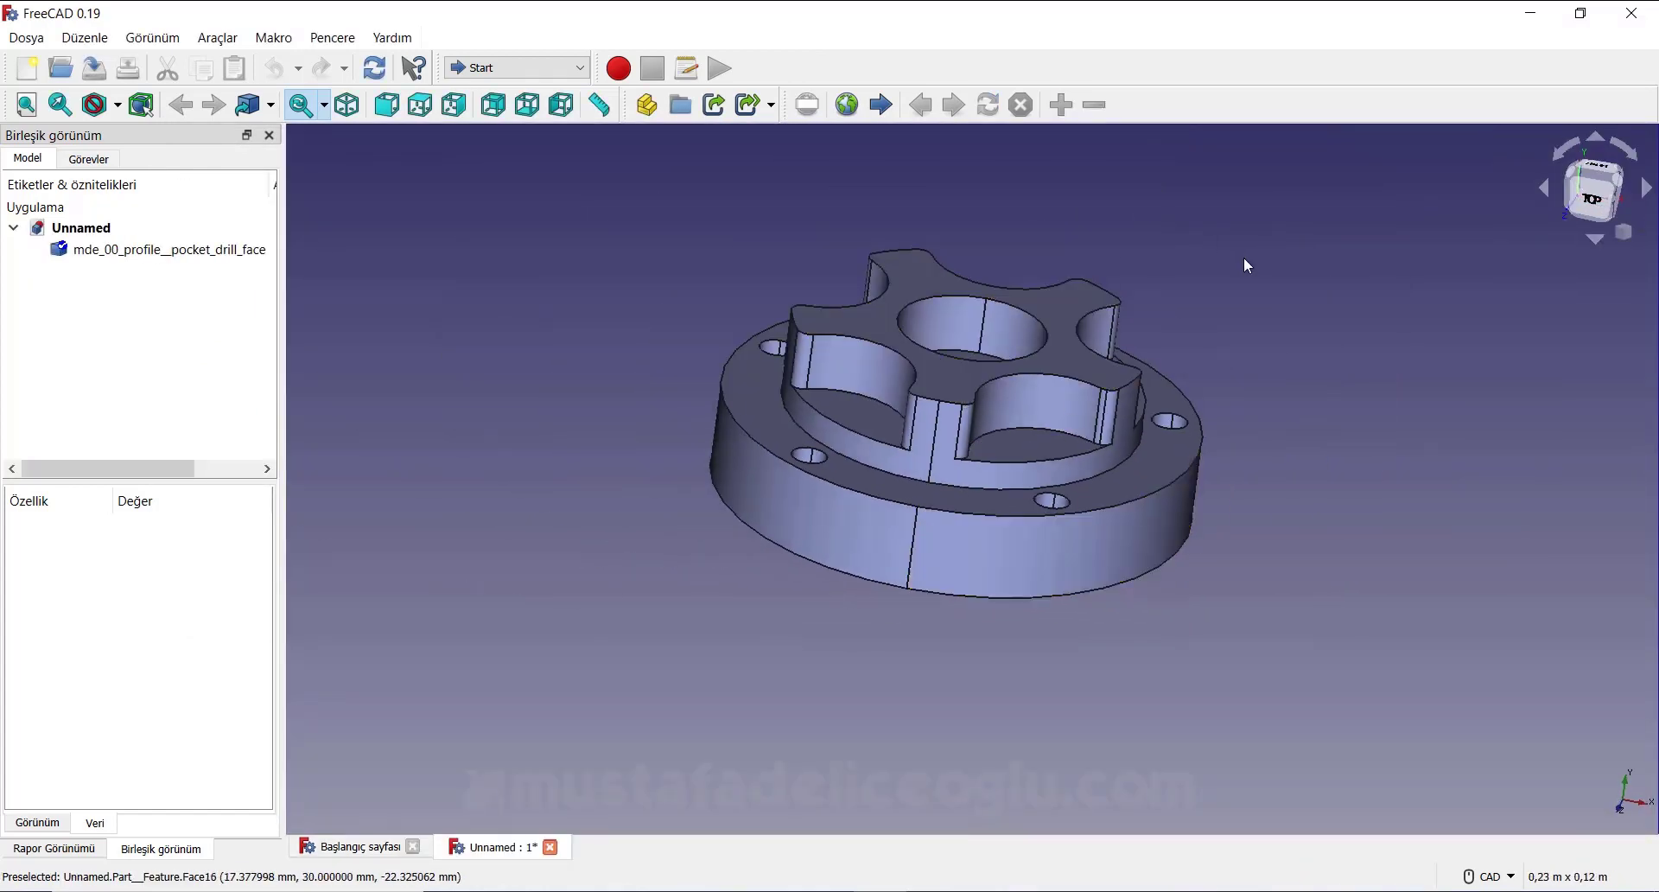
mouse_move(1243, 257)
middle_down()
mouse_move(1167, 361)
mouse_move(1241, 423)
middle_up()
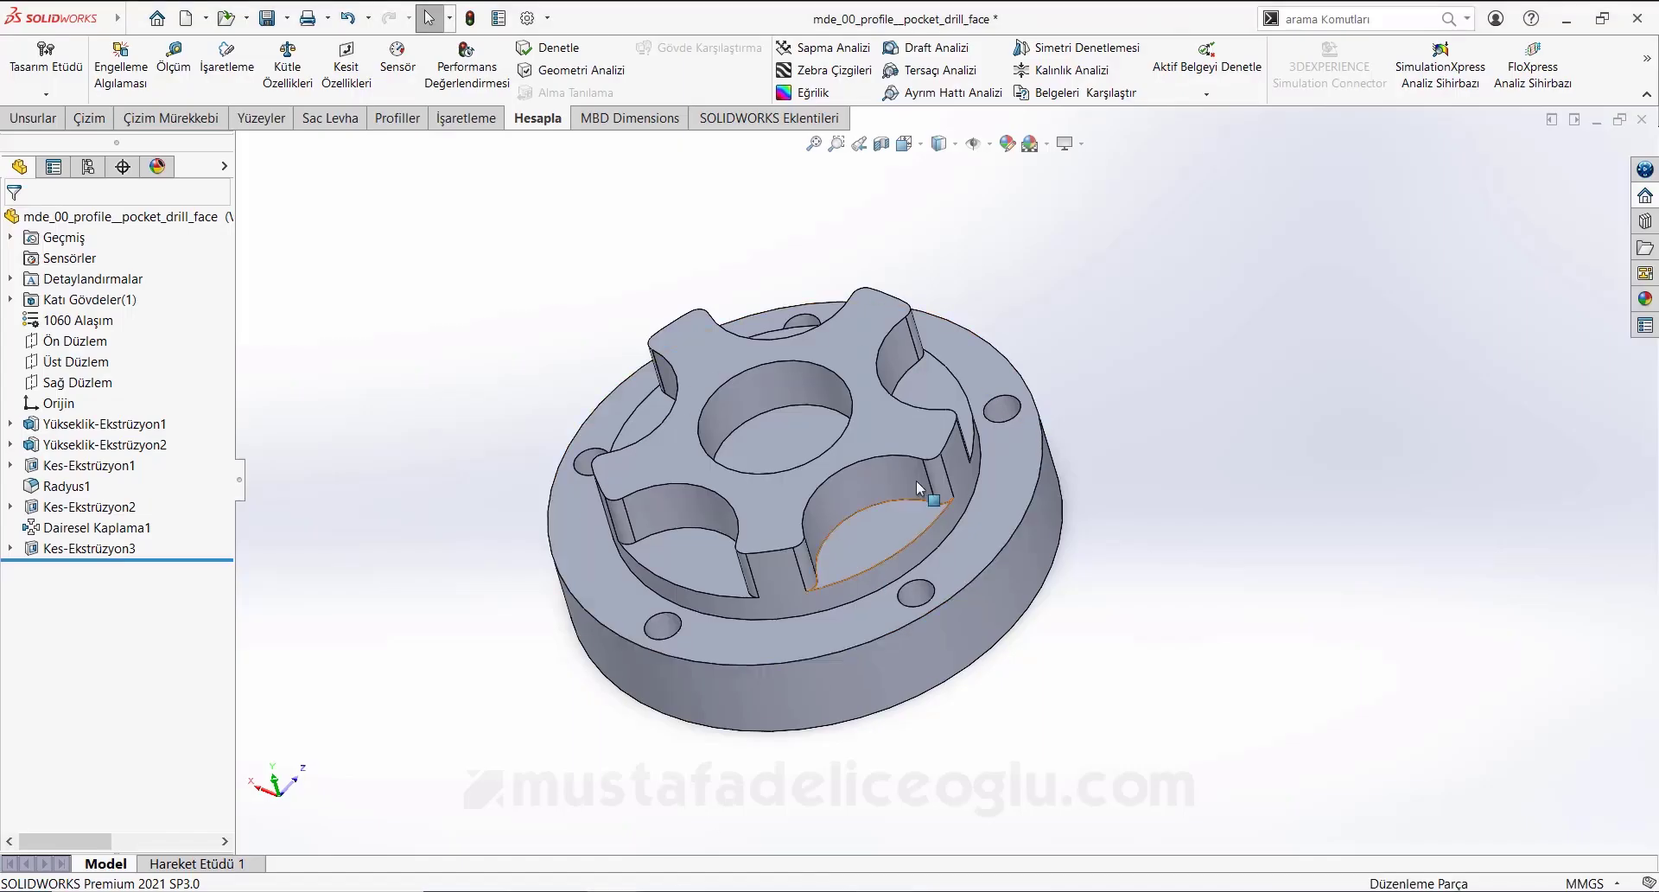
- Show SolidWorks mass properties, note the 268.59 g mass, and return to FreeCAD
middle_drag(916, 480, 1015, 451)
scroll(1014, 451, up, 2)
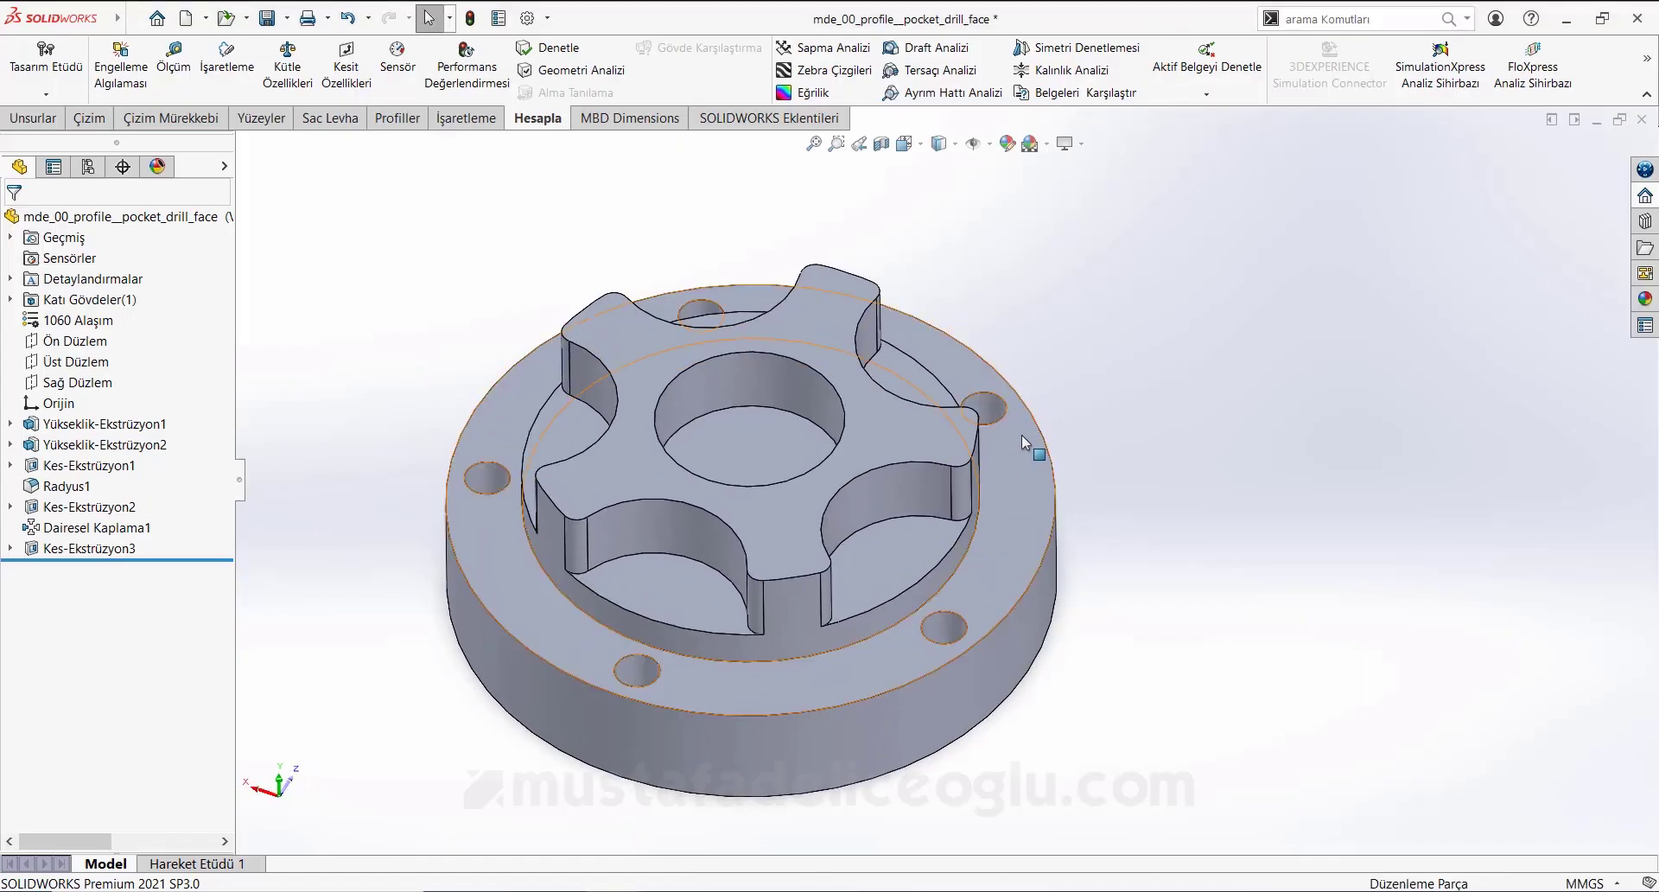
click(288, 65)
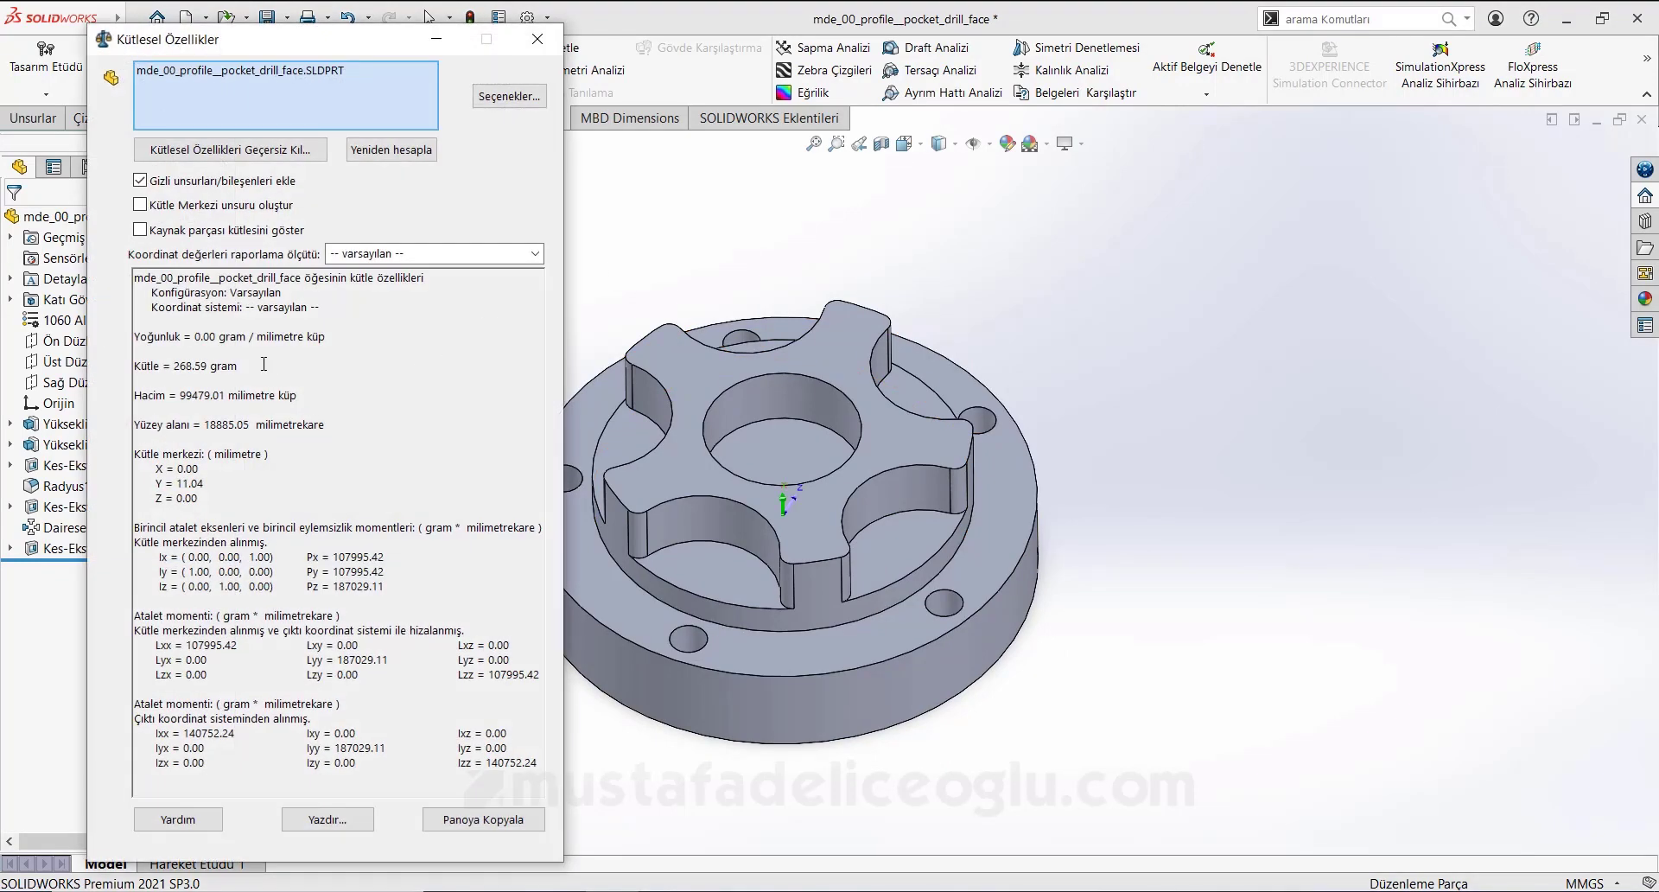
drag(174, 366, 217, 366)
click(302, 371)
click(834, 821)
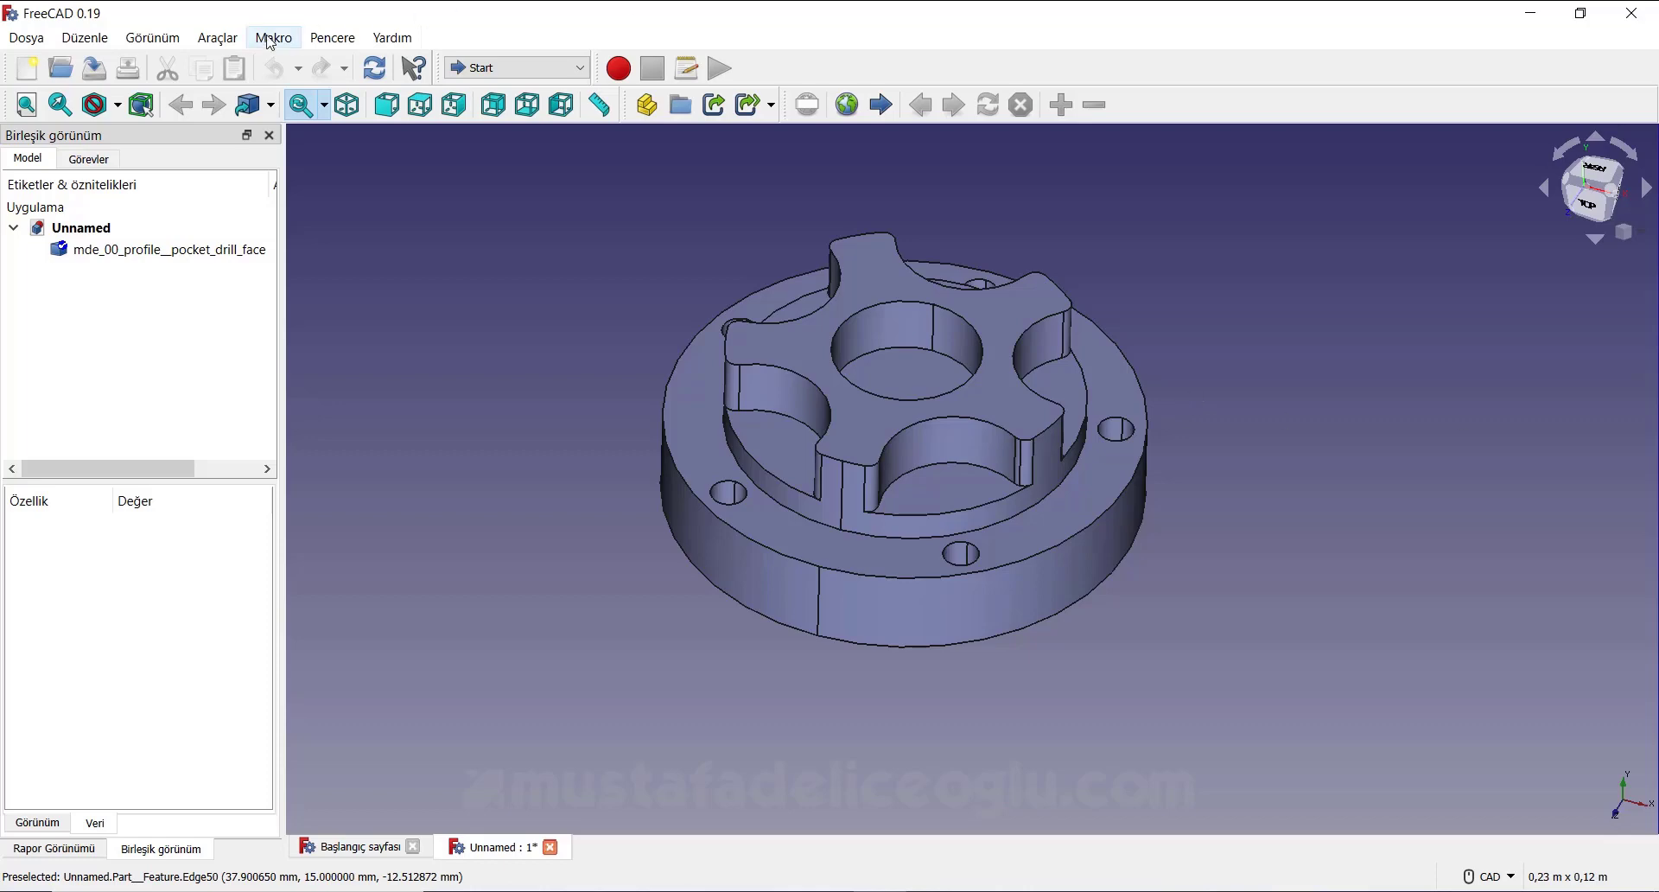
- Install the FCInfo macro from the Addon Manager's Macros list, then close the manager
click(218, 37)
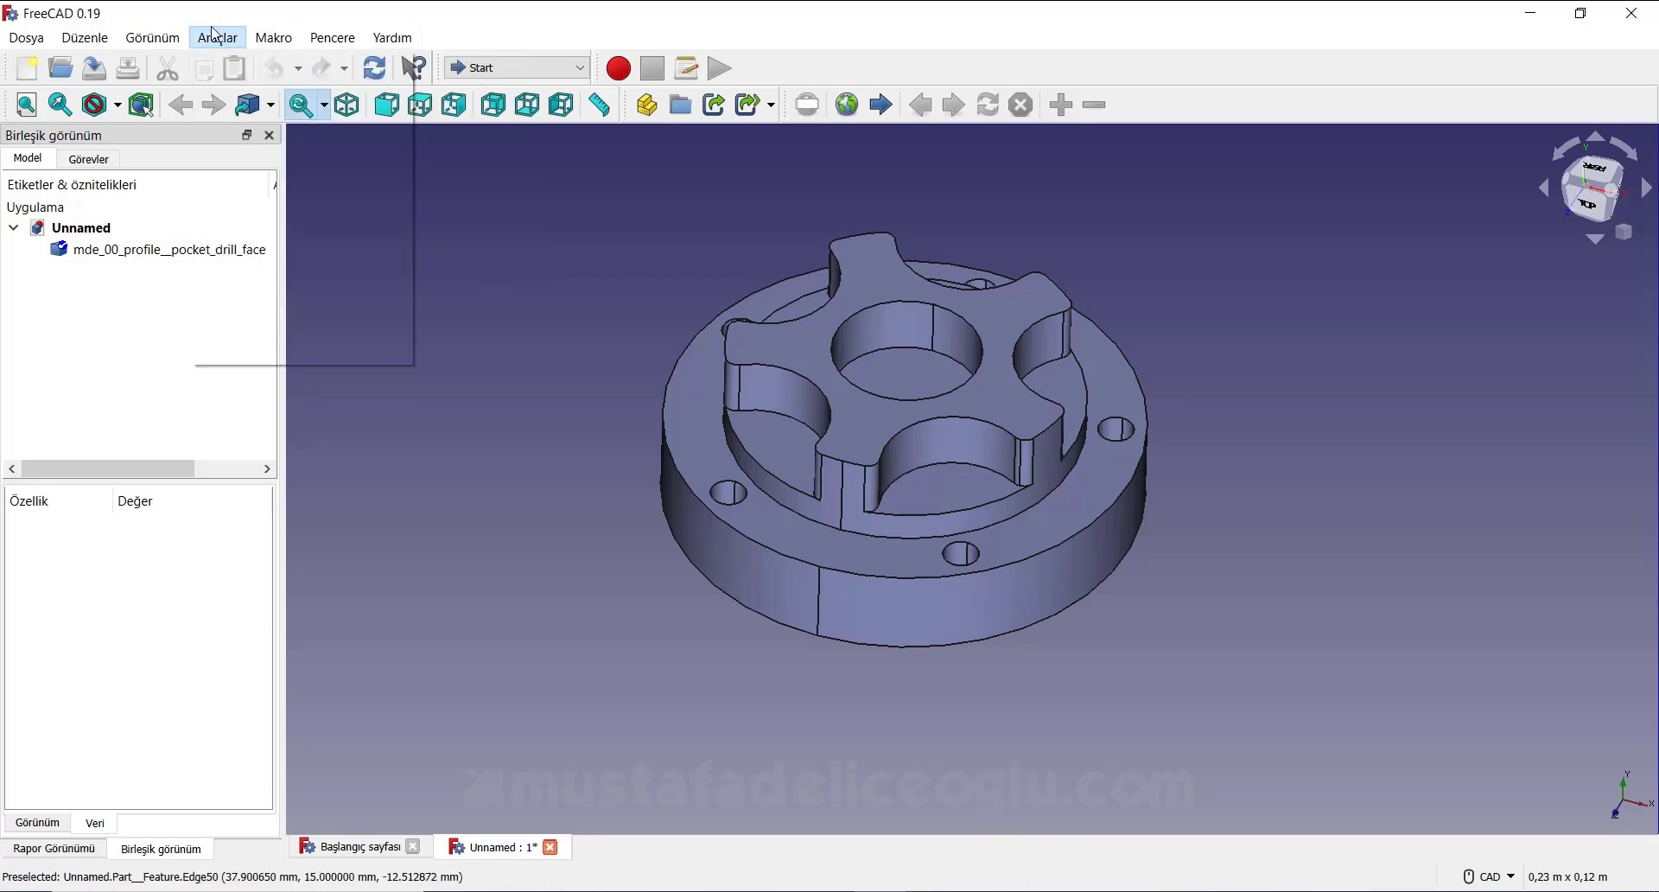
mouse_move(216, 38)
click(259, 352)
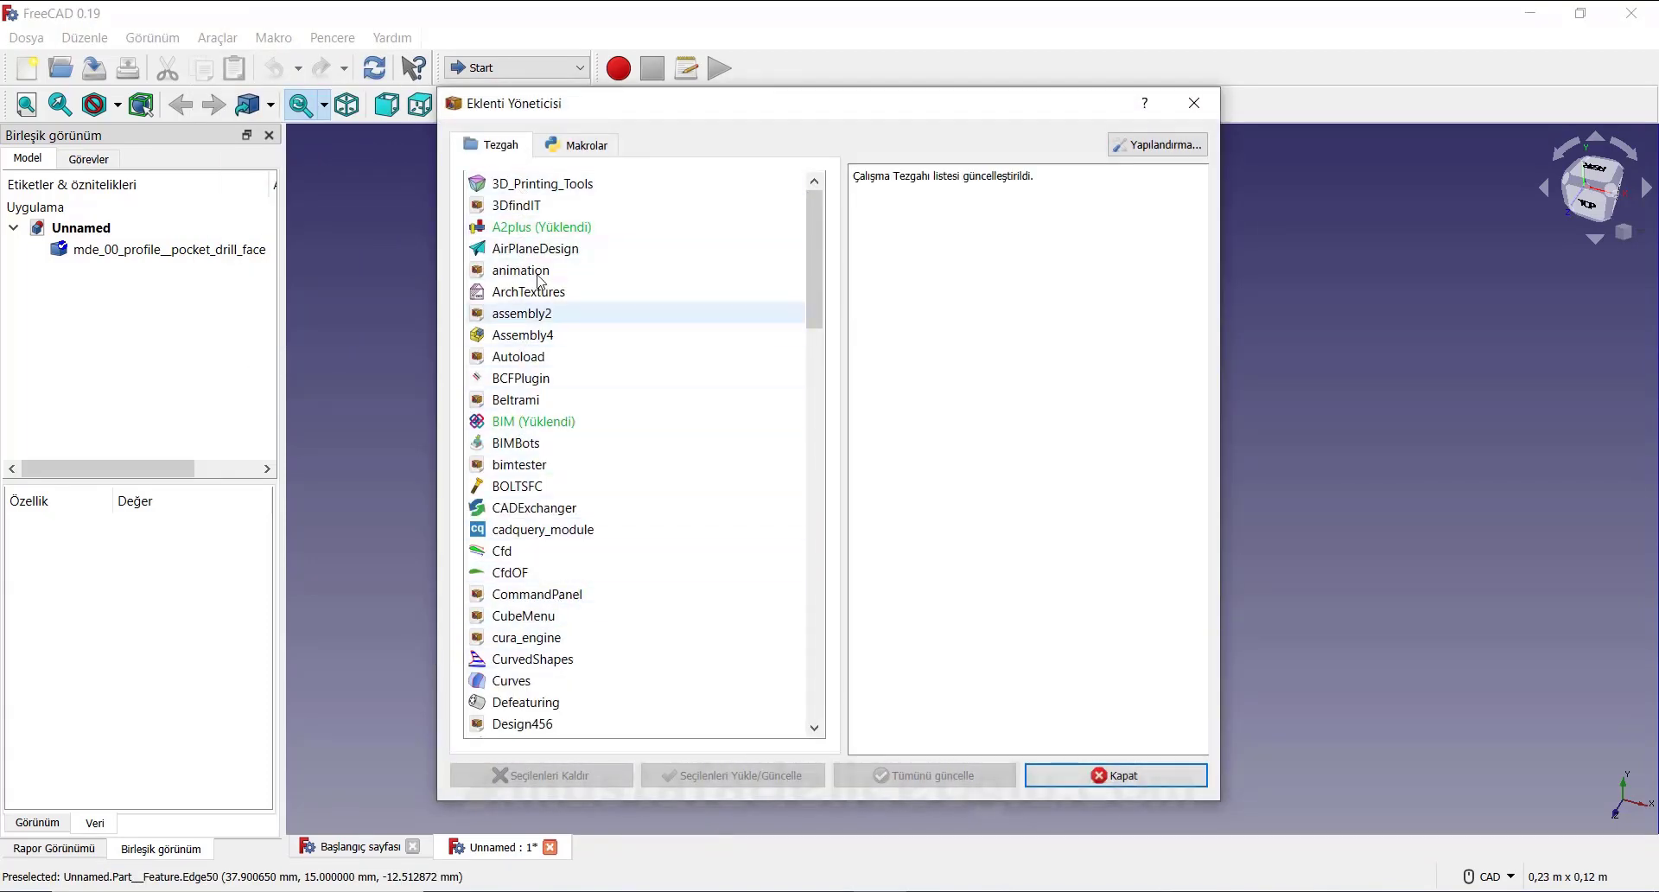
click(584, 148)
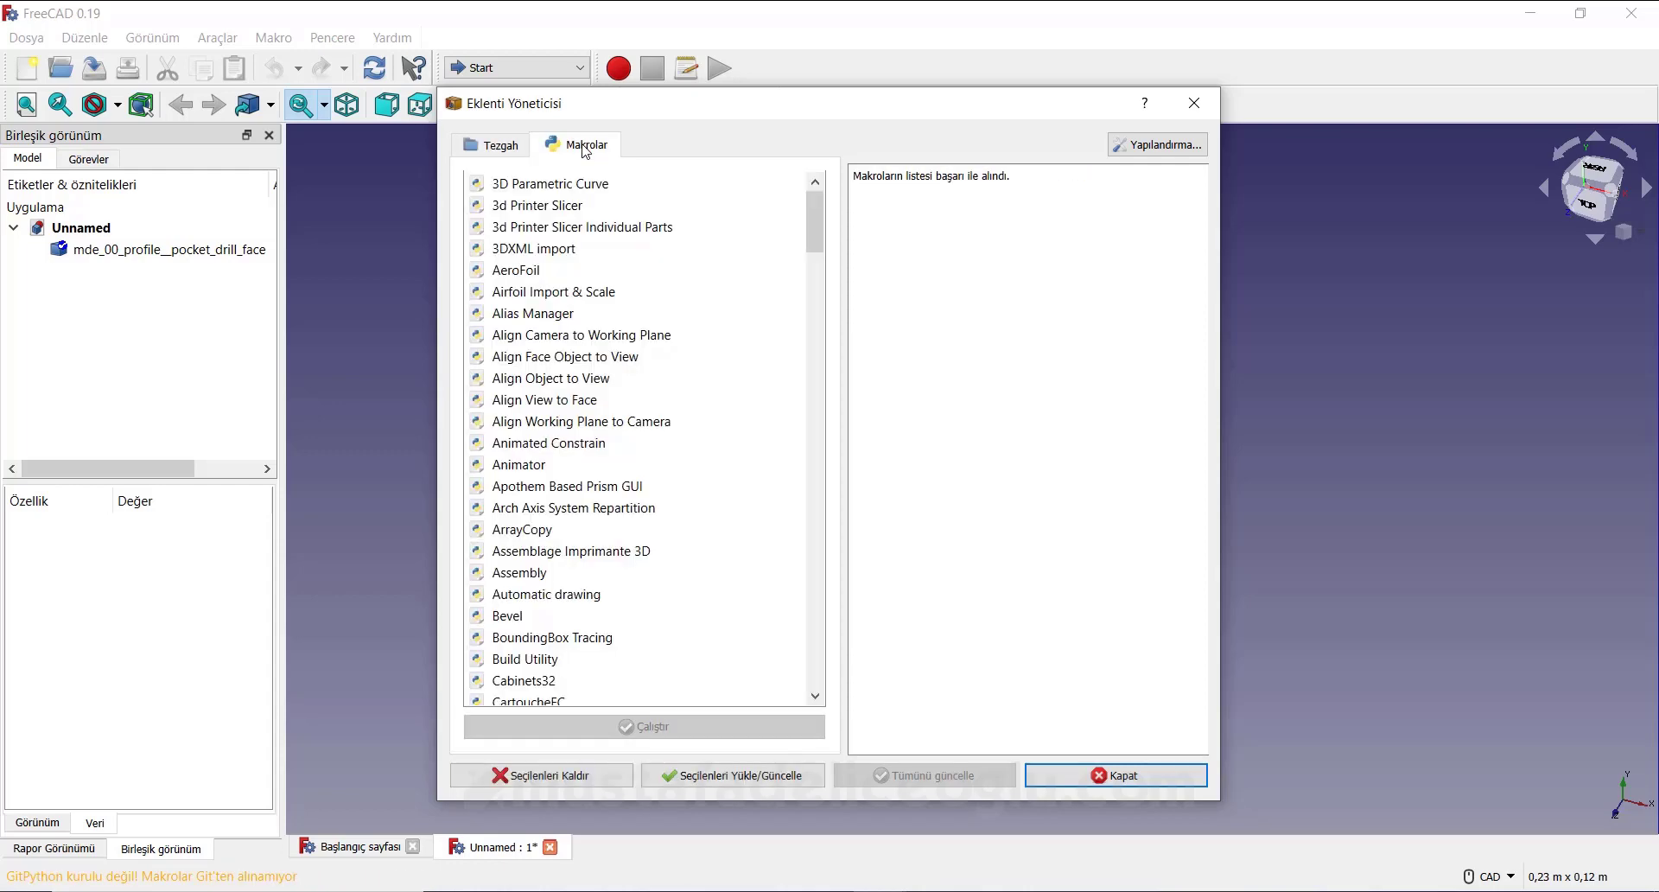
drag(816, 224, 836, 399)
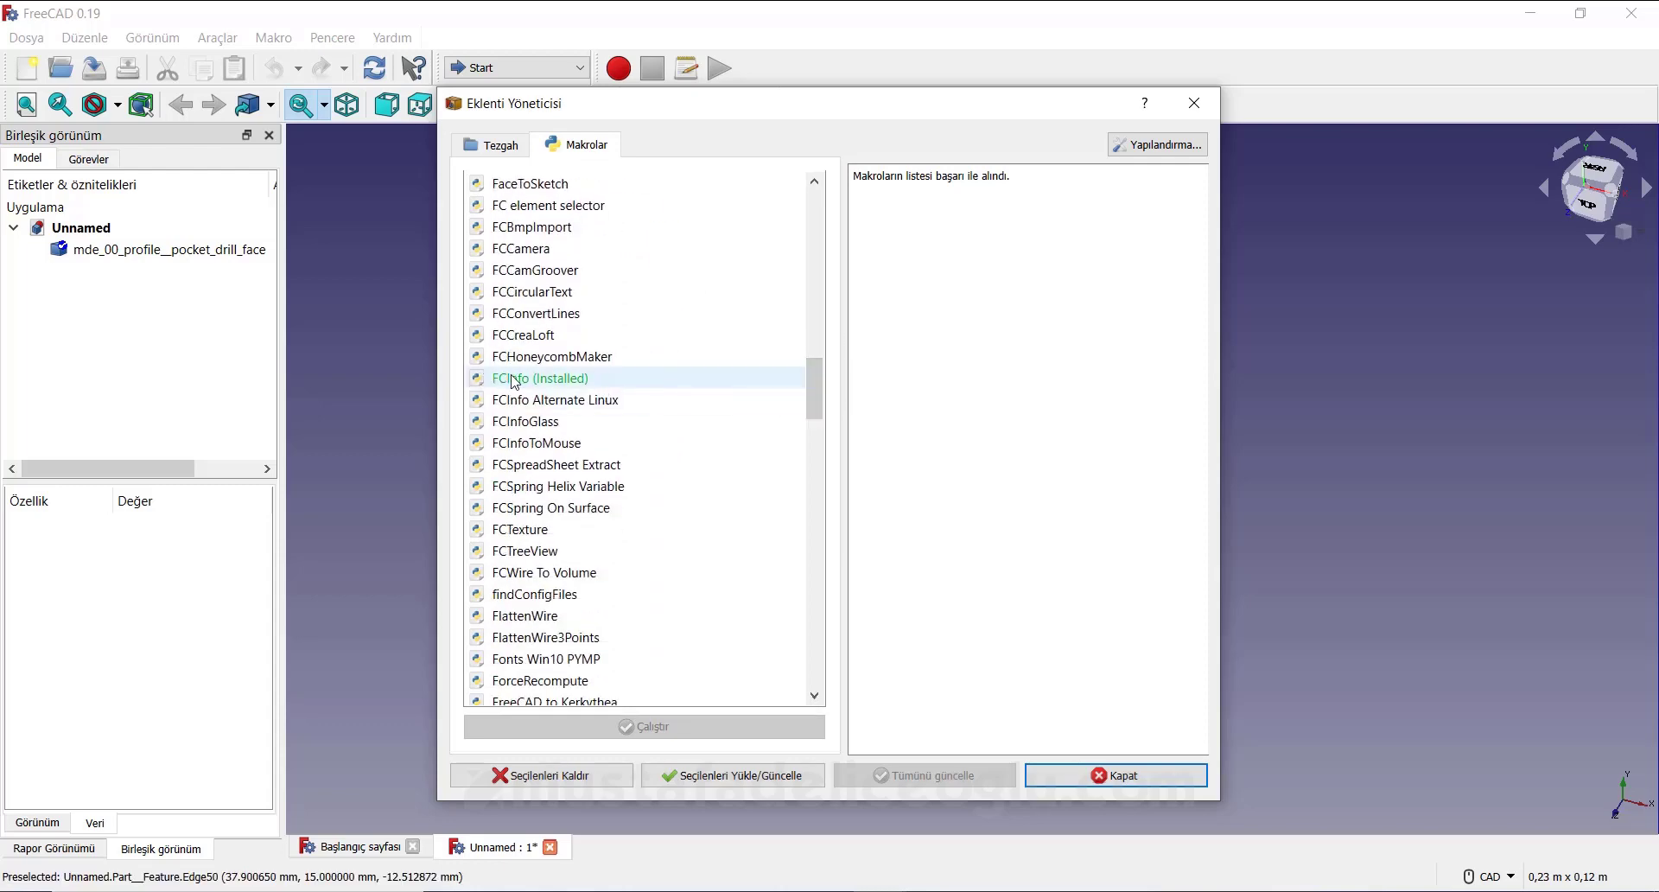
click(570, 385)
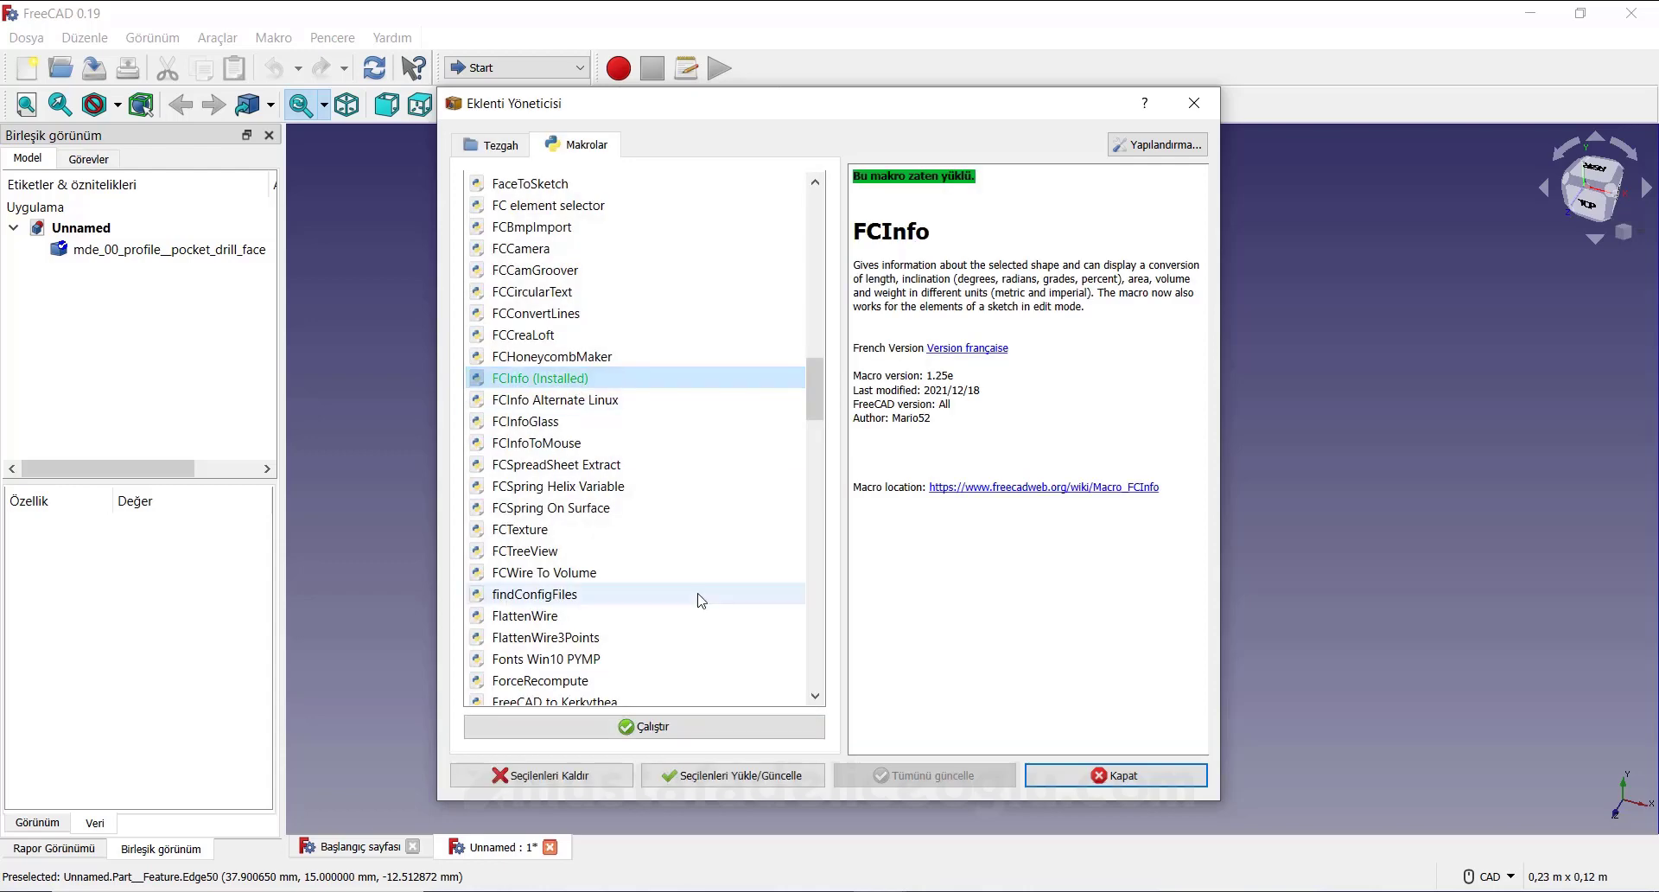
click(742, 771)
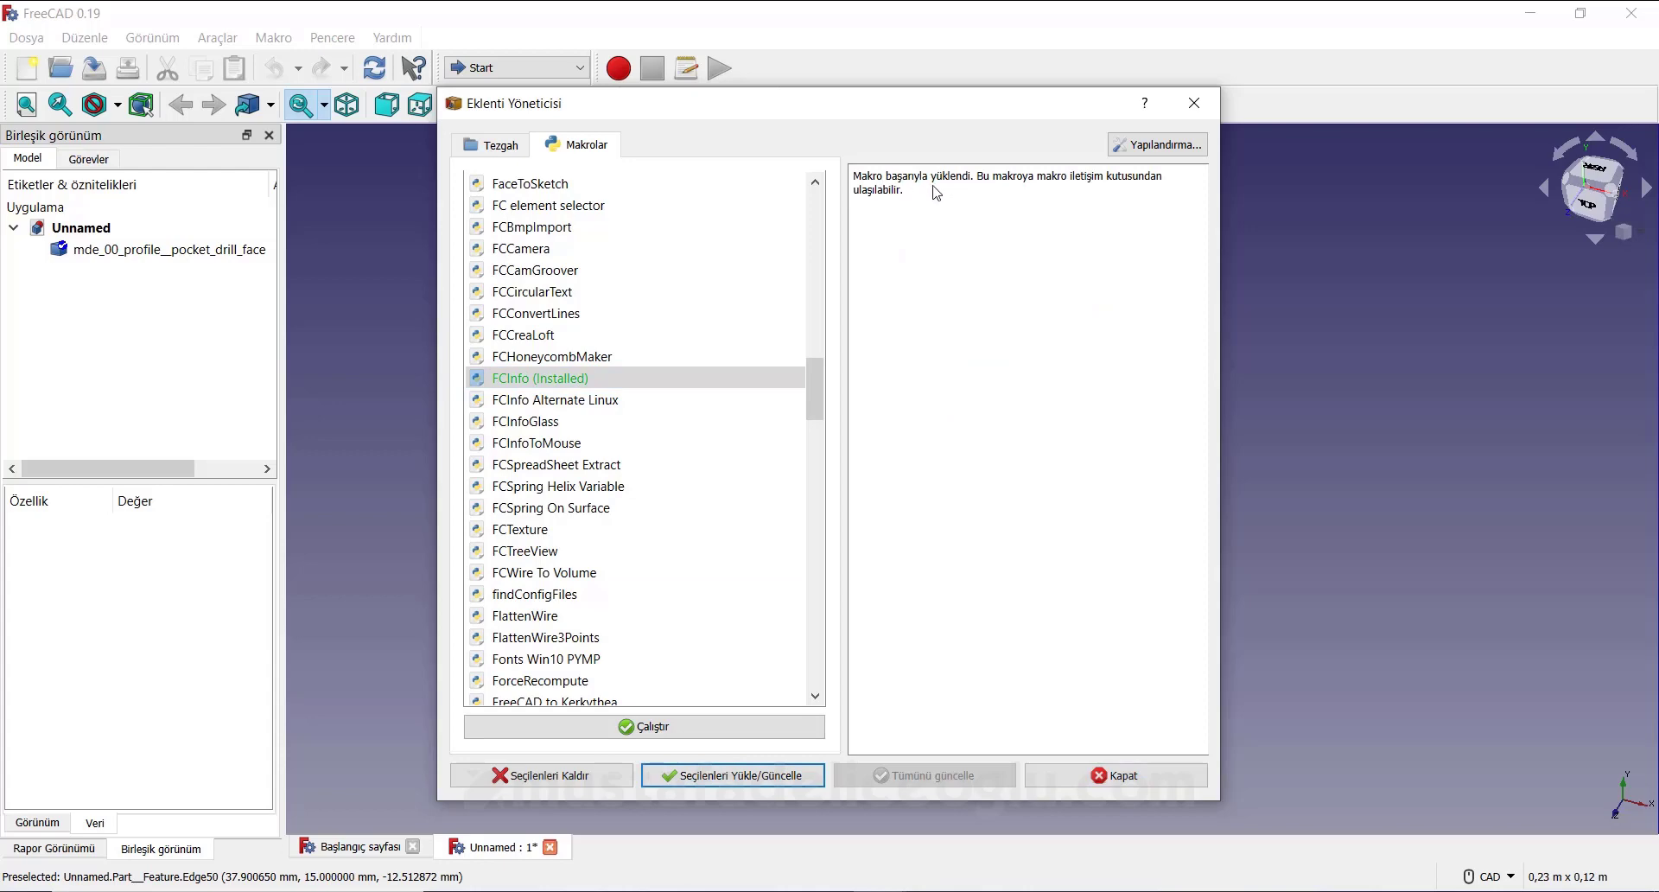
click(1134, 775)
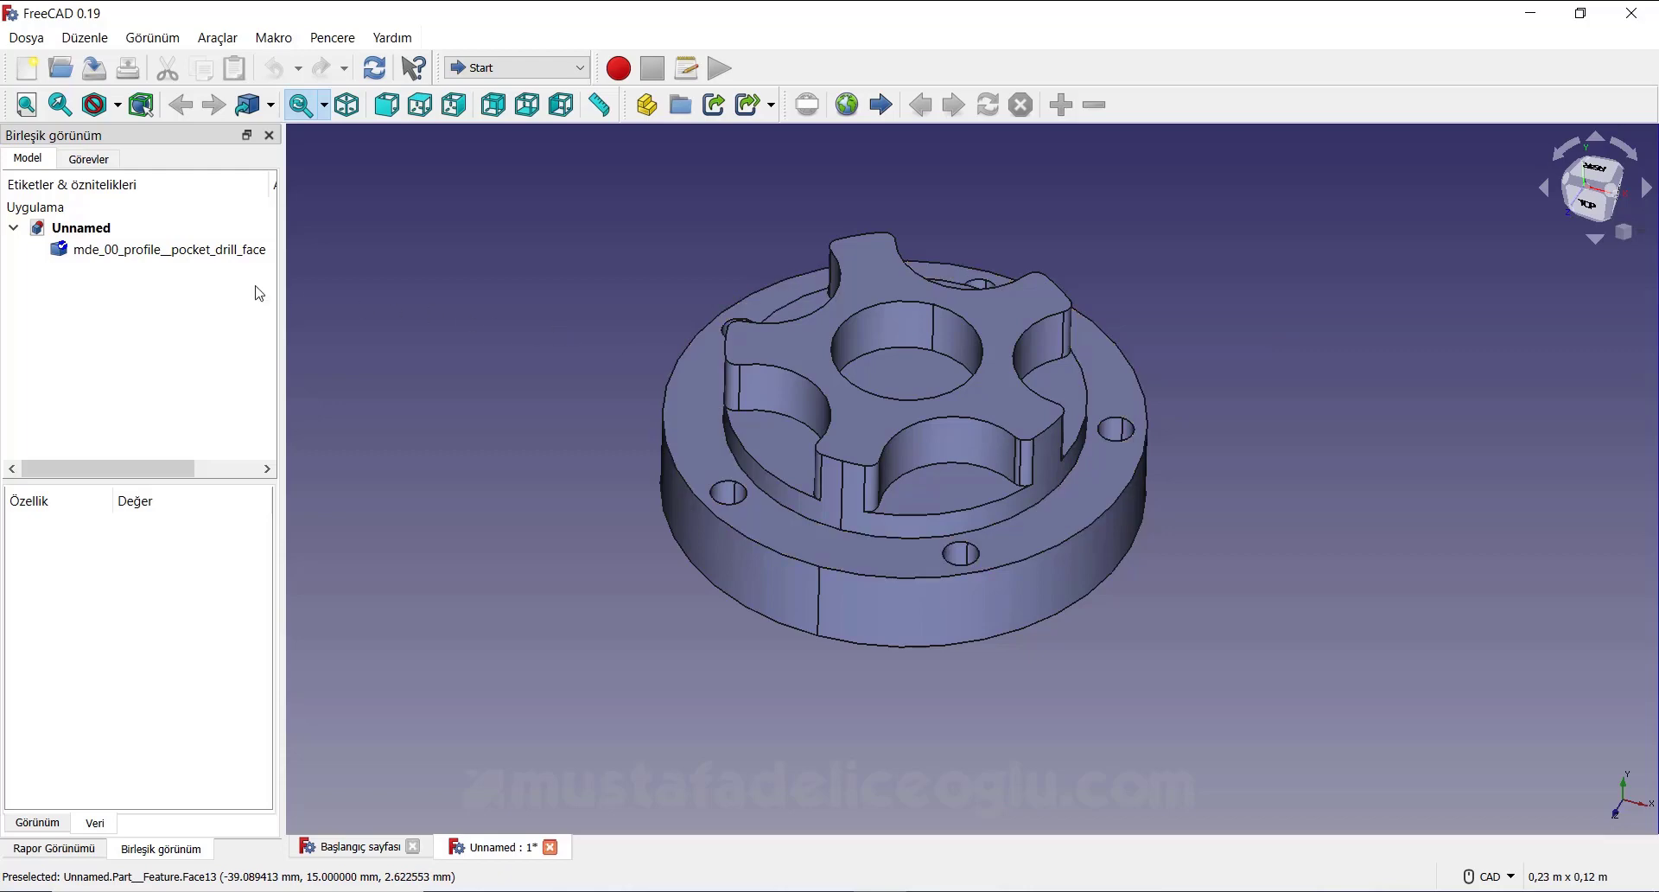
- With the imported part selected, run FCInfo.FCMacro from the user macros
click(125, 251)
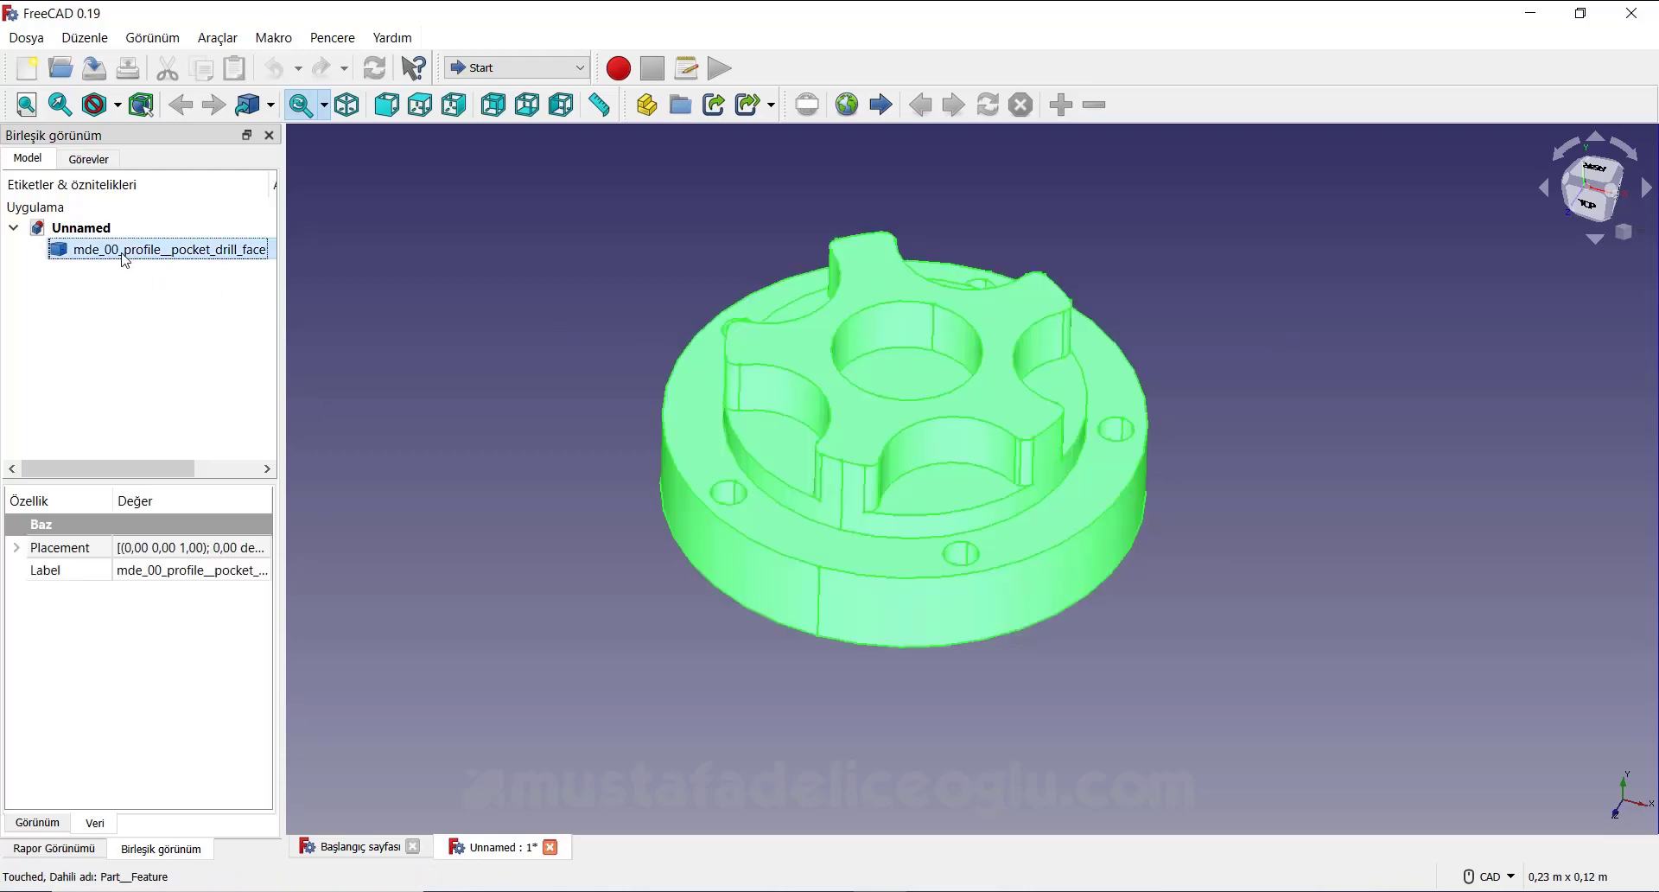
click(278, 43)
click(311, 111)
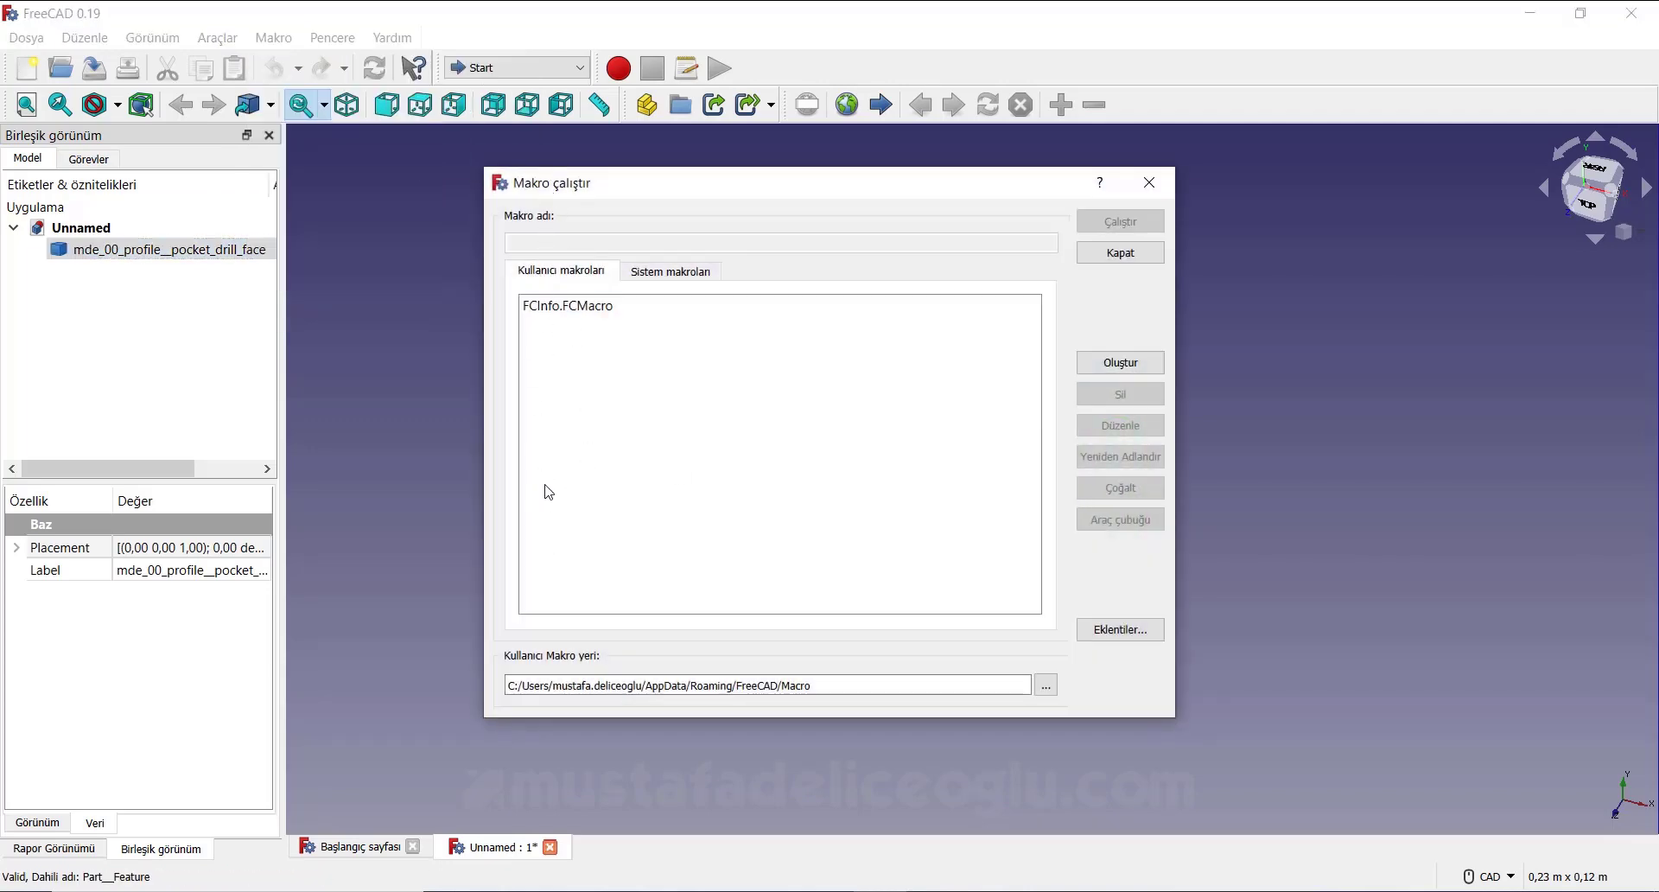
click(561, 311)
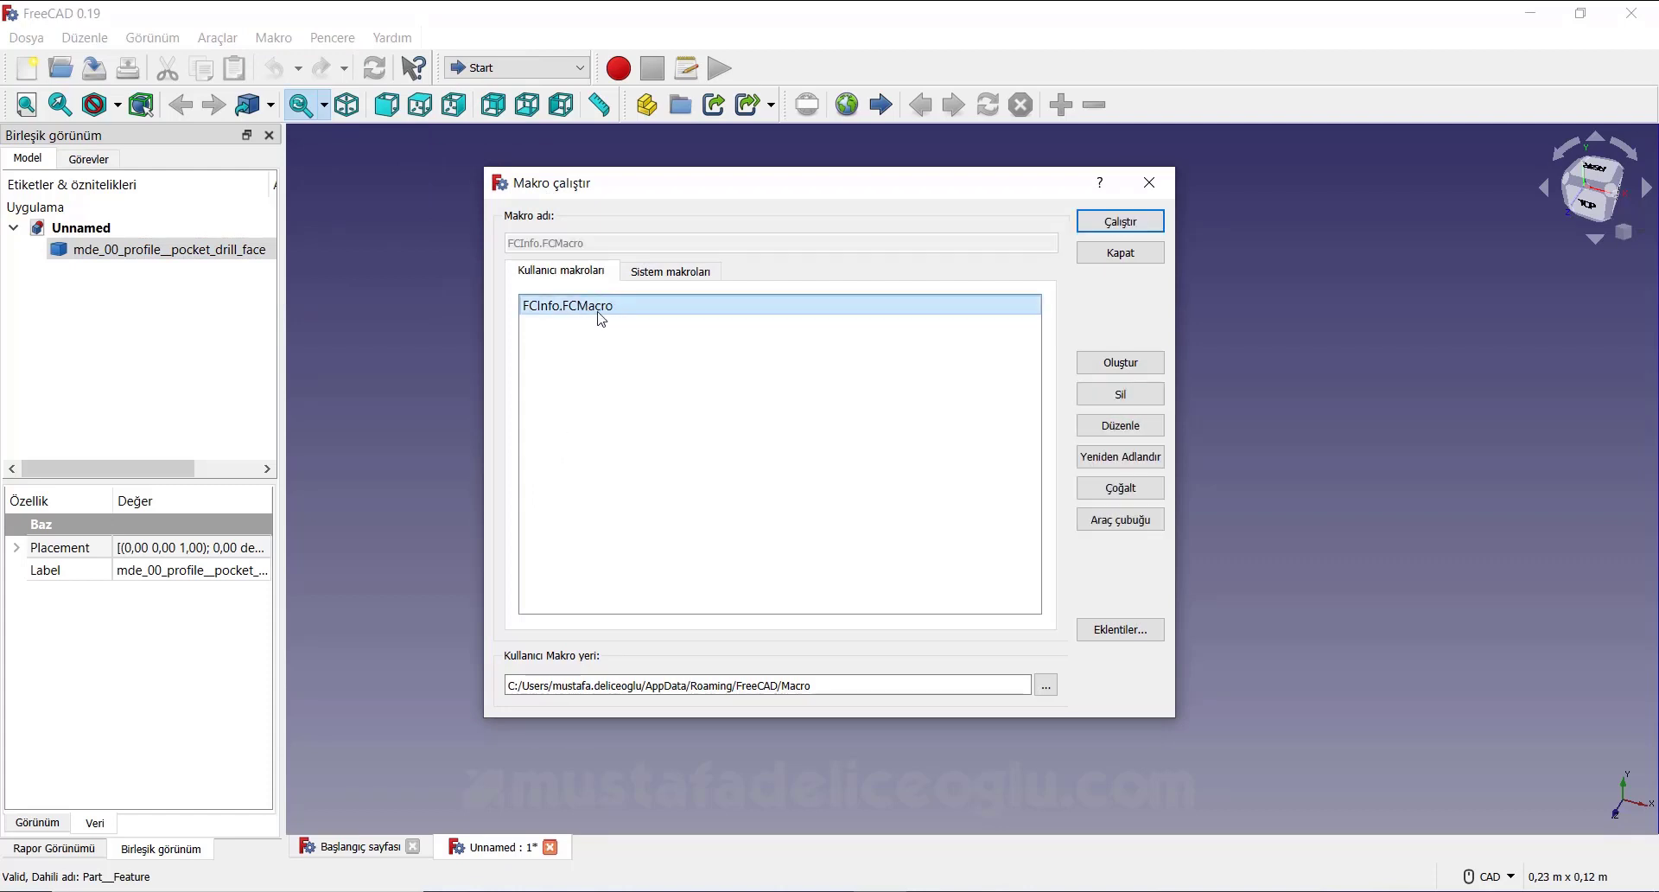
click(1143, 223)
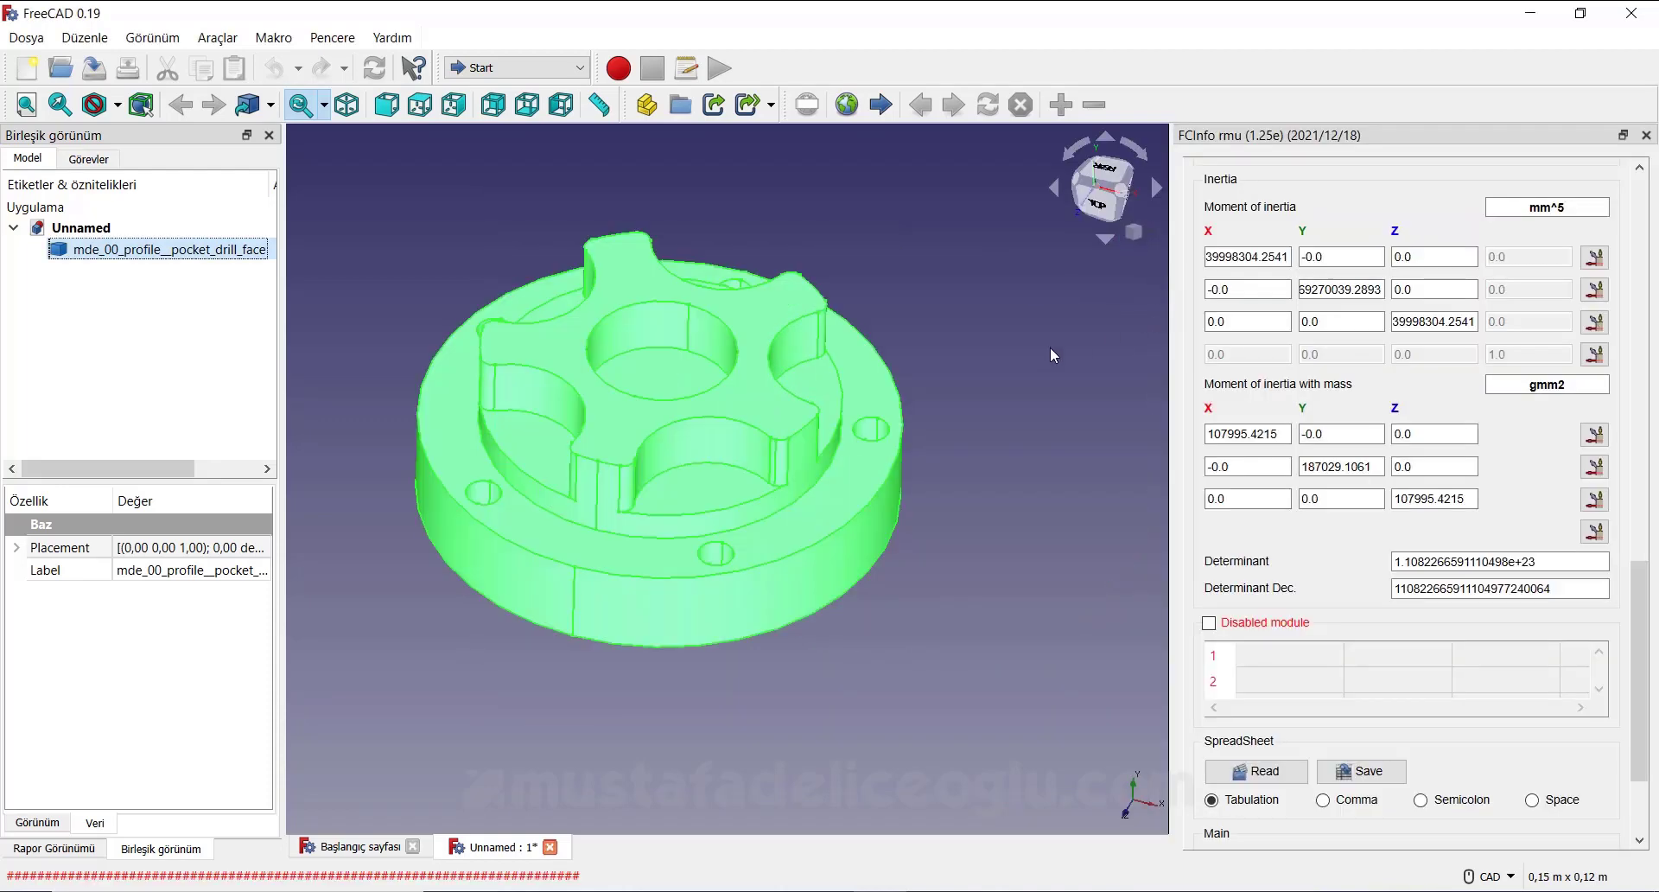
- Scroll the FCInfo panel to its Liquid Water results showing 99.479 g
scroll(1358, 517, up, 2)
scroll(1358, 516, up, 5)
scroll(1359, 517, up, 3)
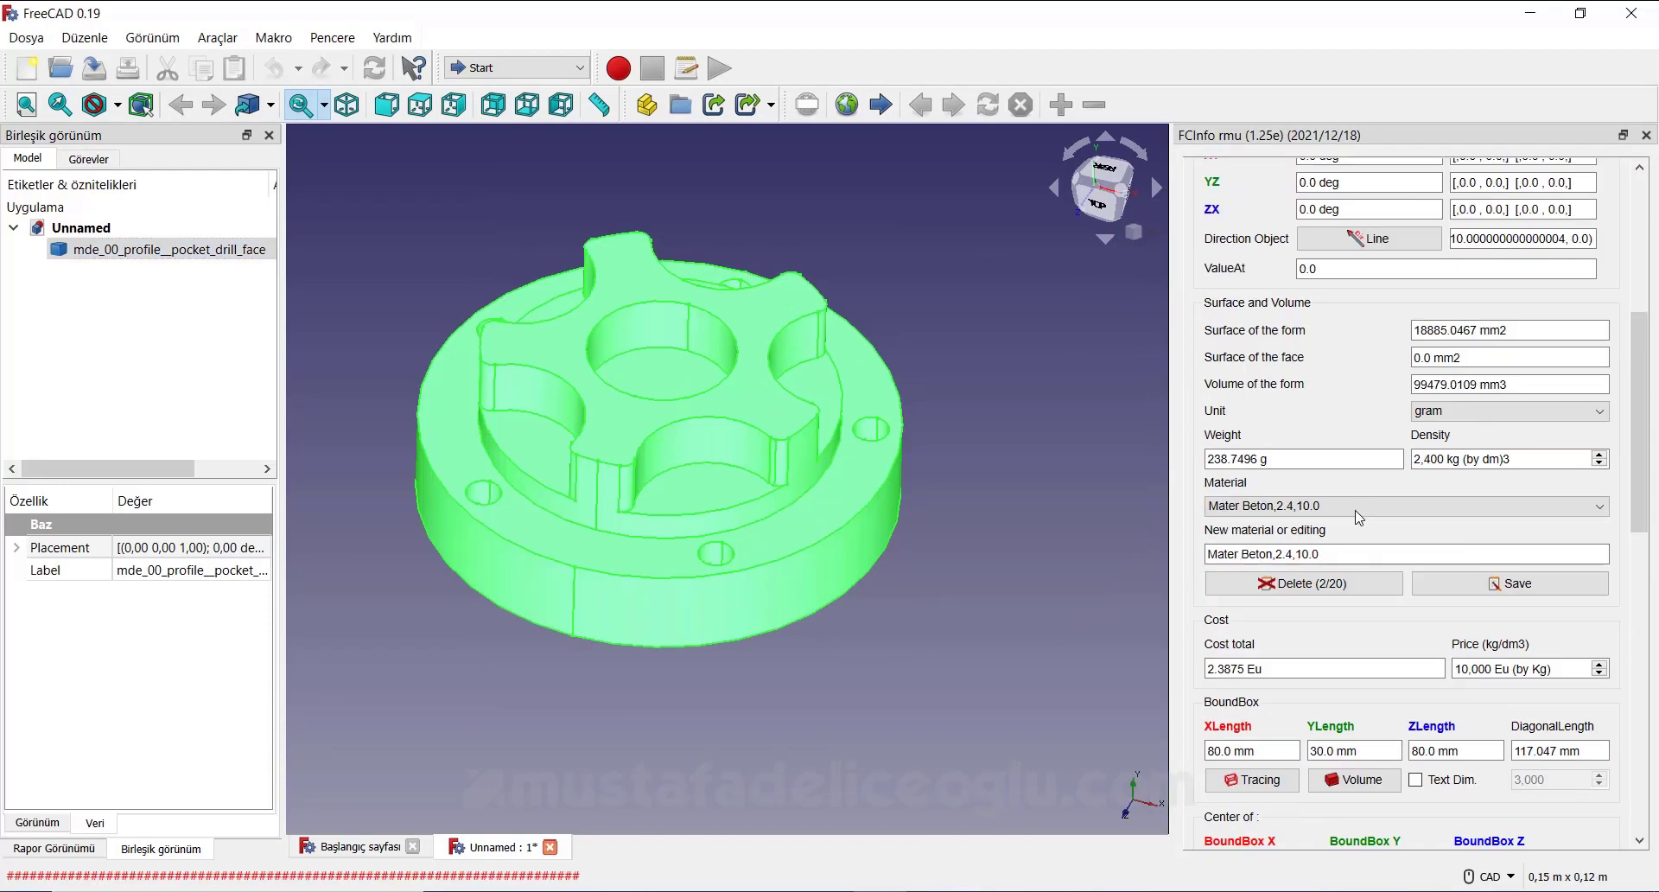
scroll(1358, 517, up, 1)
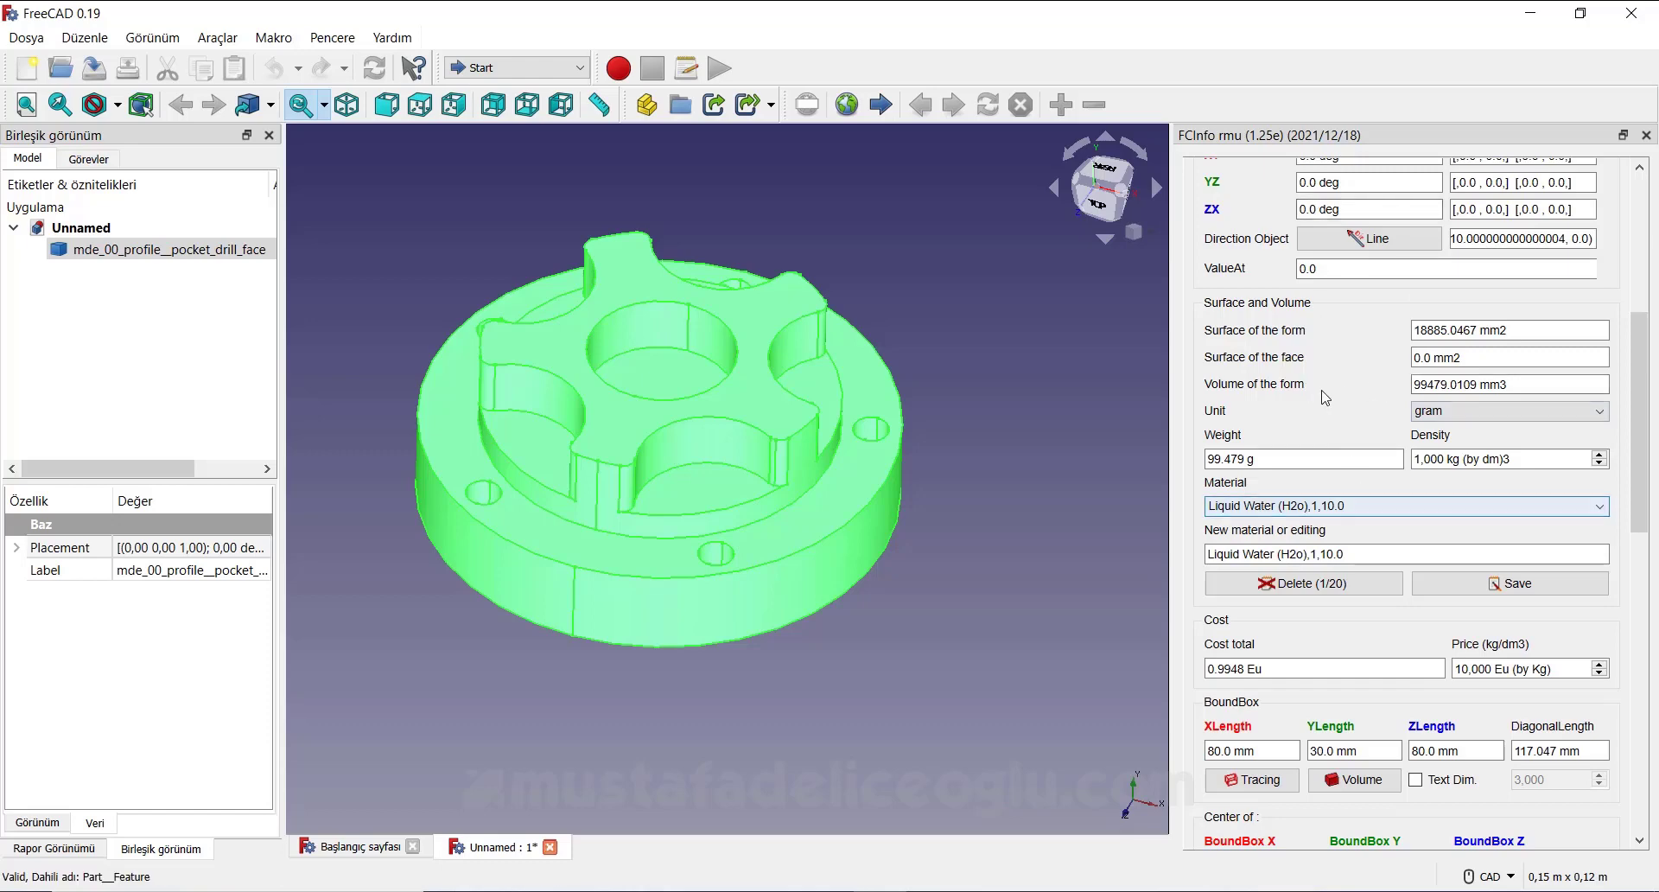
scroll(1339, 387, up, 2)
scroll(1338, 311, up, 4)
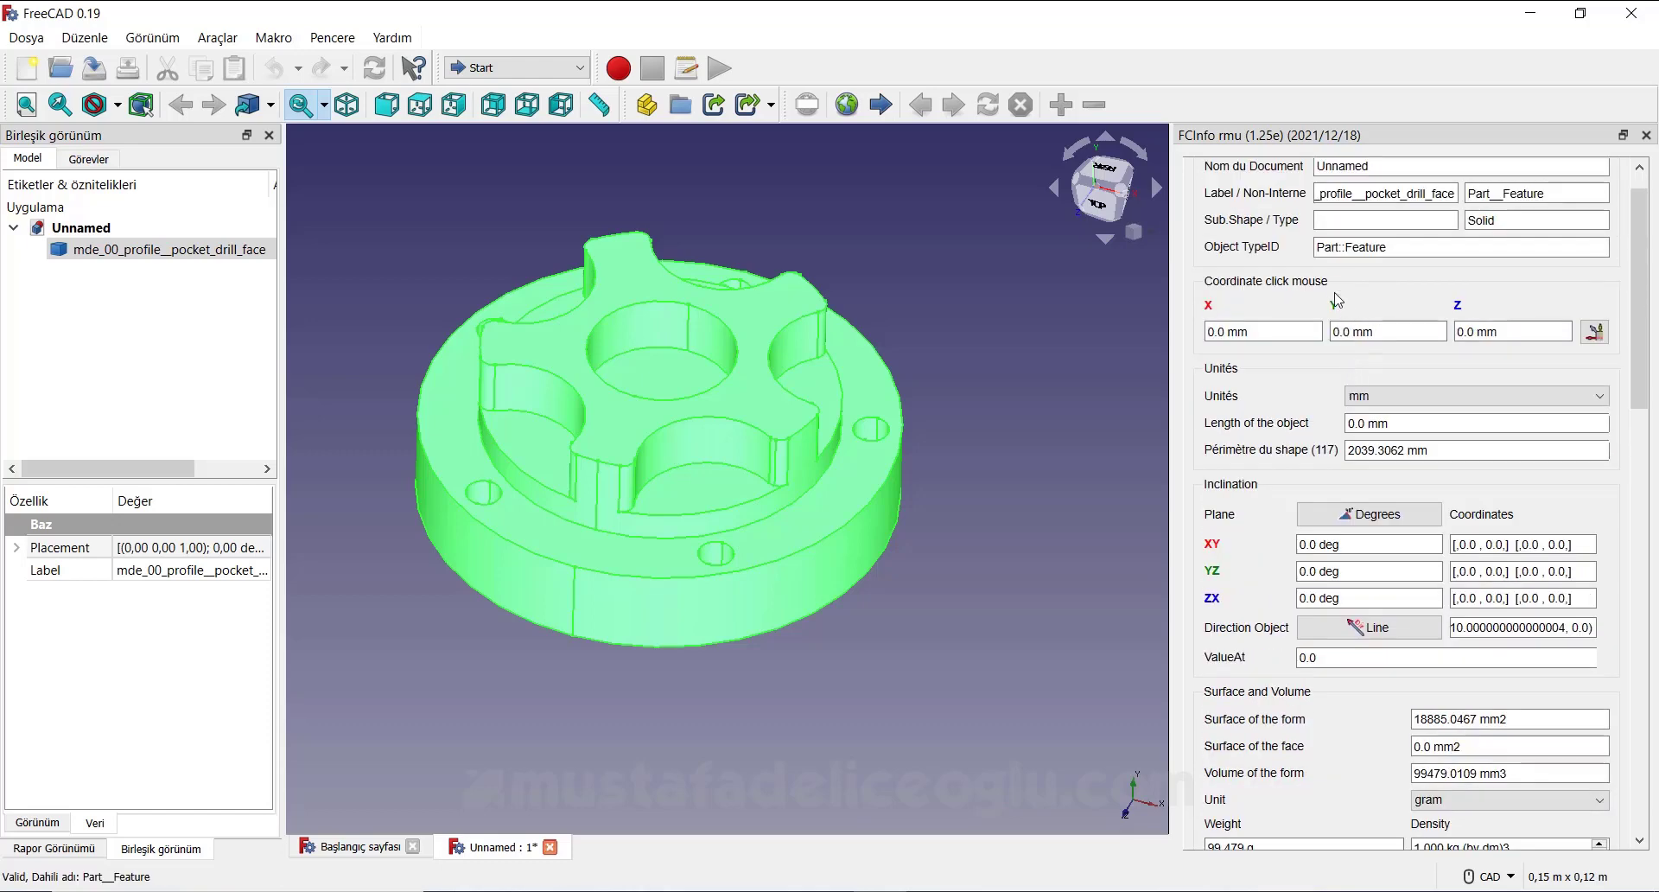
scroll(1338, 299, up, 1)
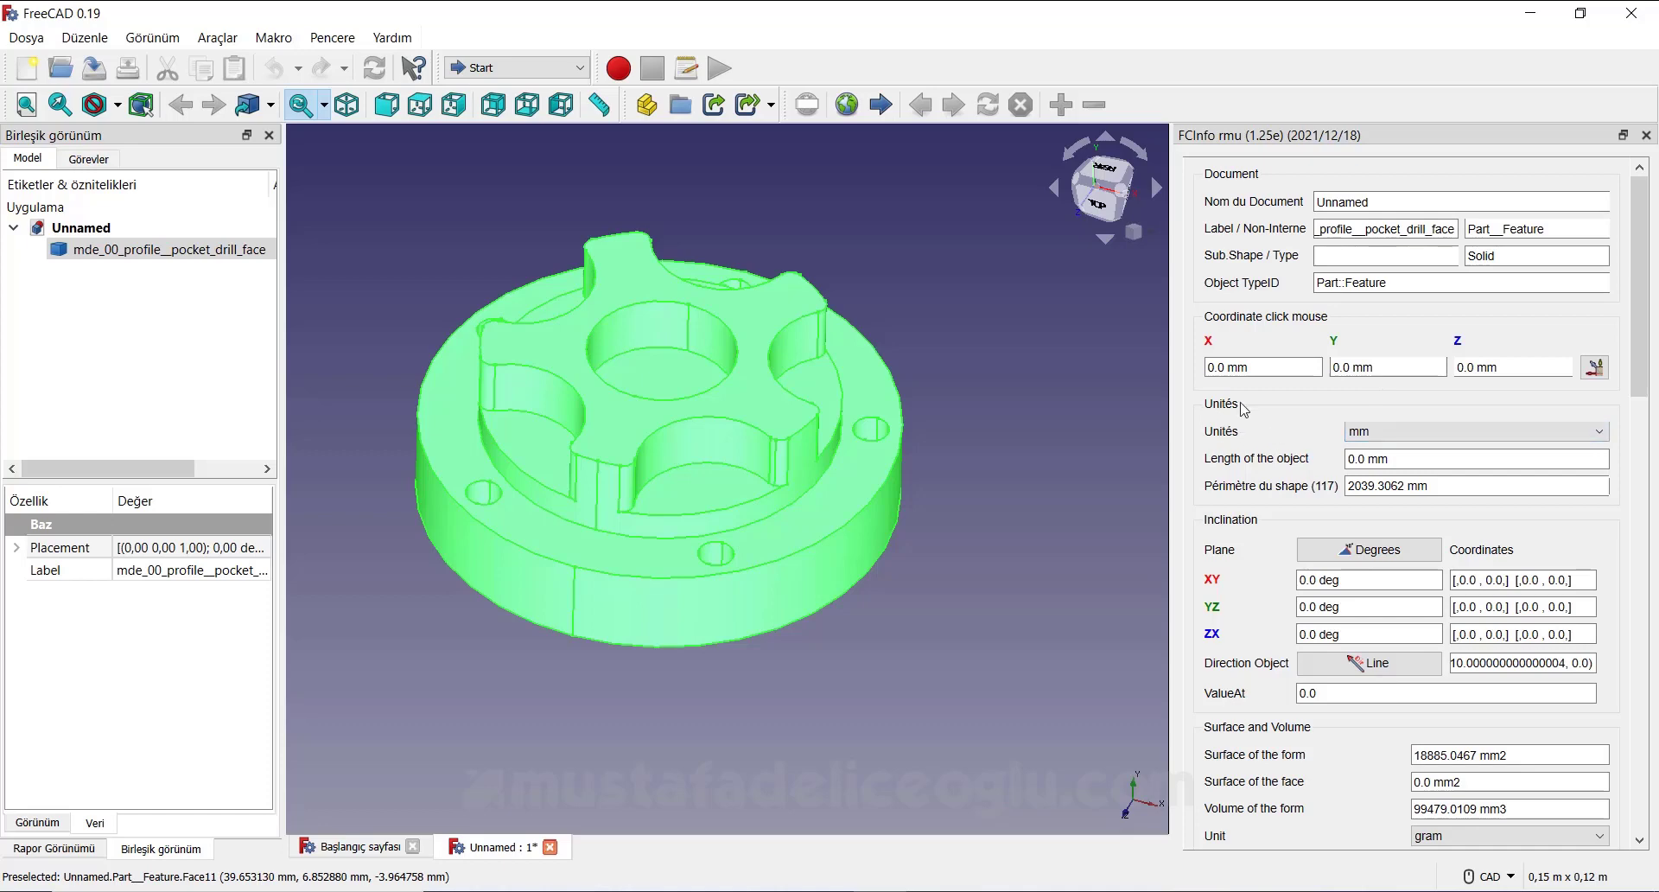
- Keep millimetres as the length unit and clear the part selection
click(1376, 436)
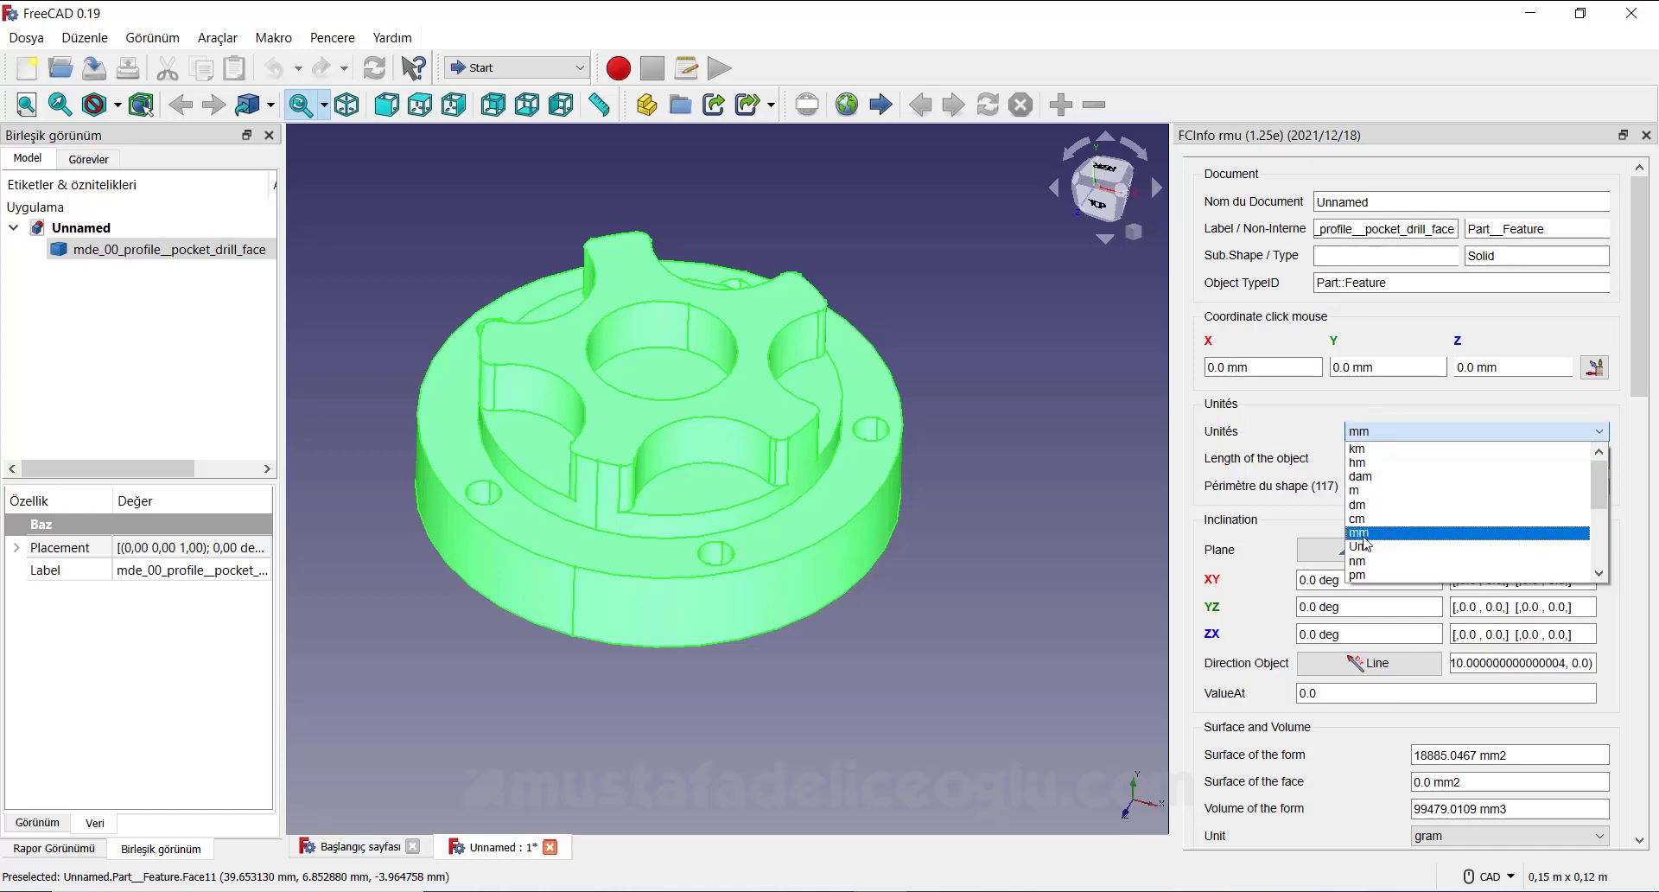
click(1361, 431)
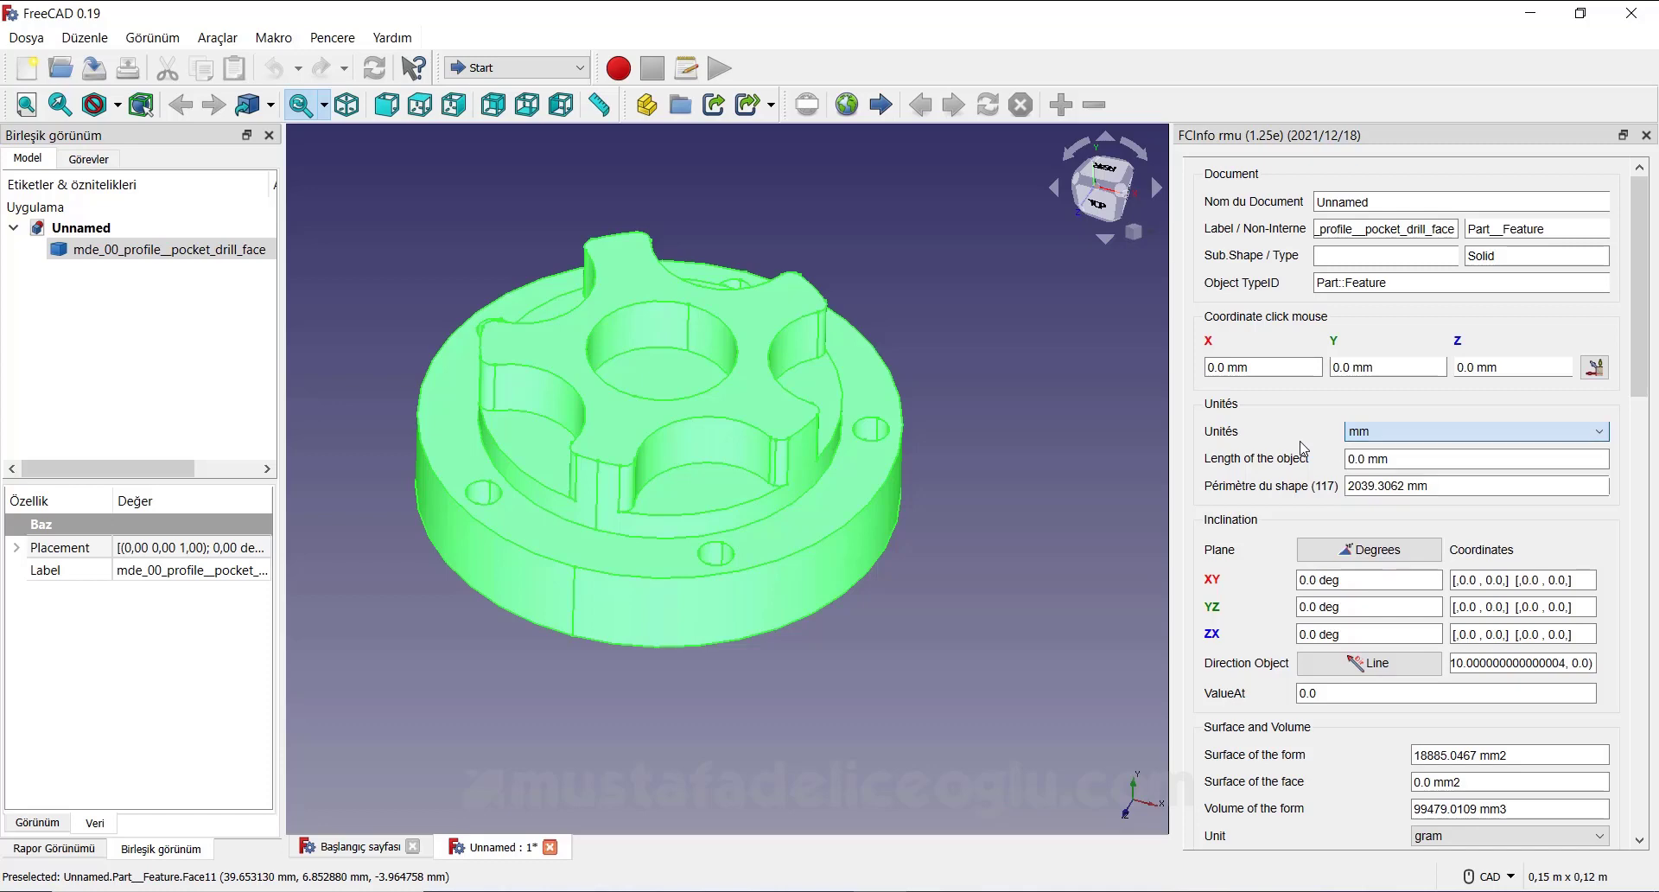
click(1037, 456)
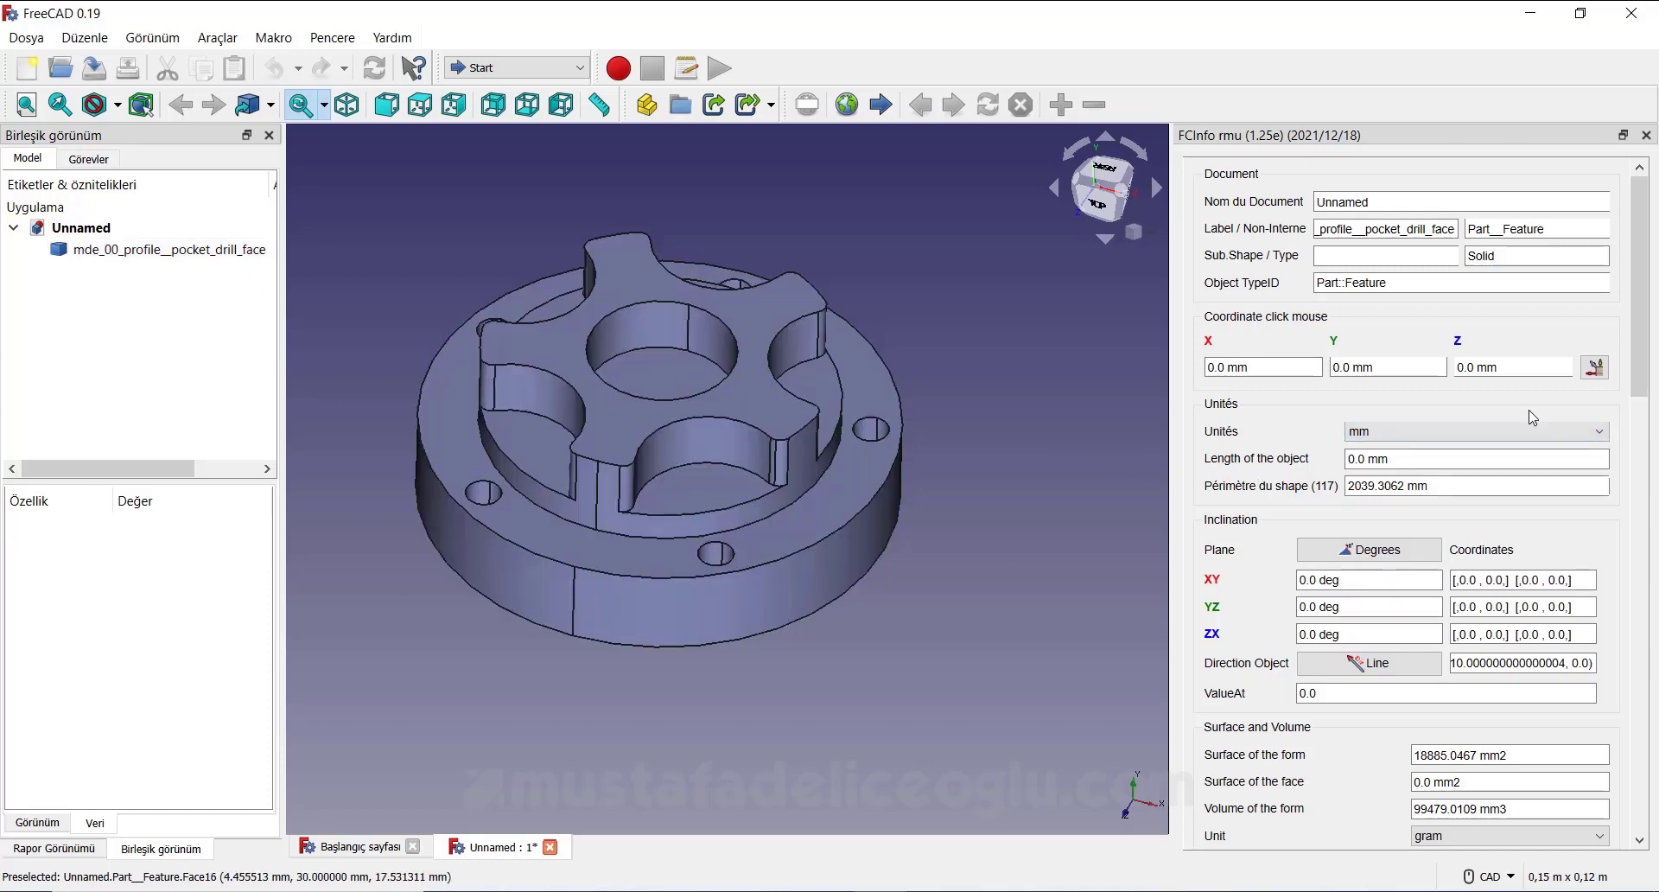
drag(1646, 381, 1646, 421)
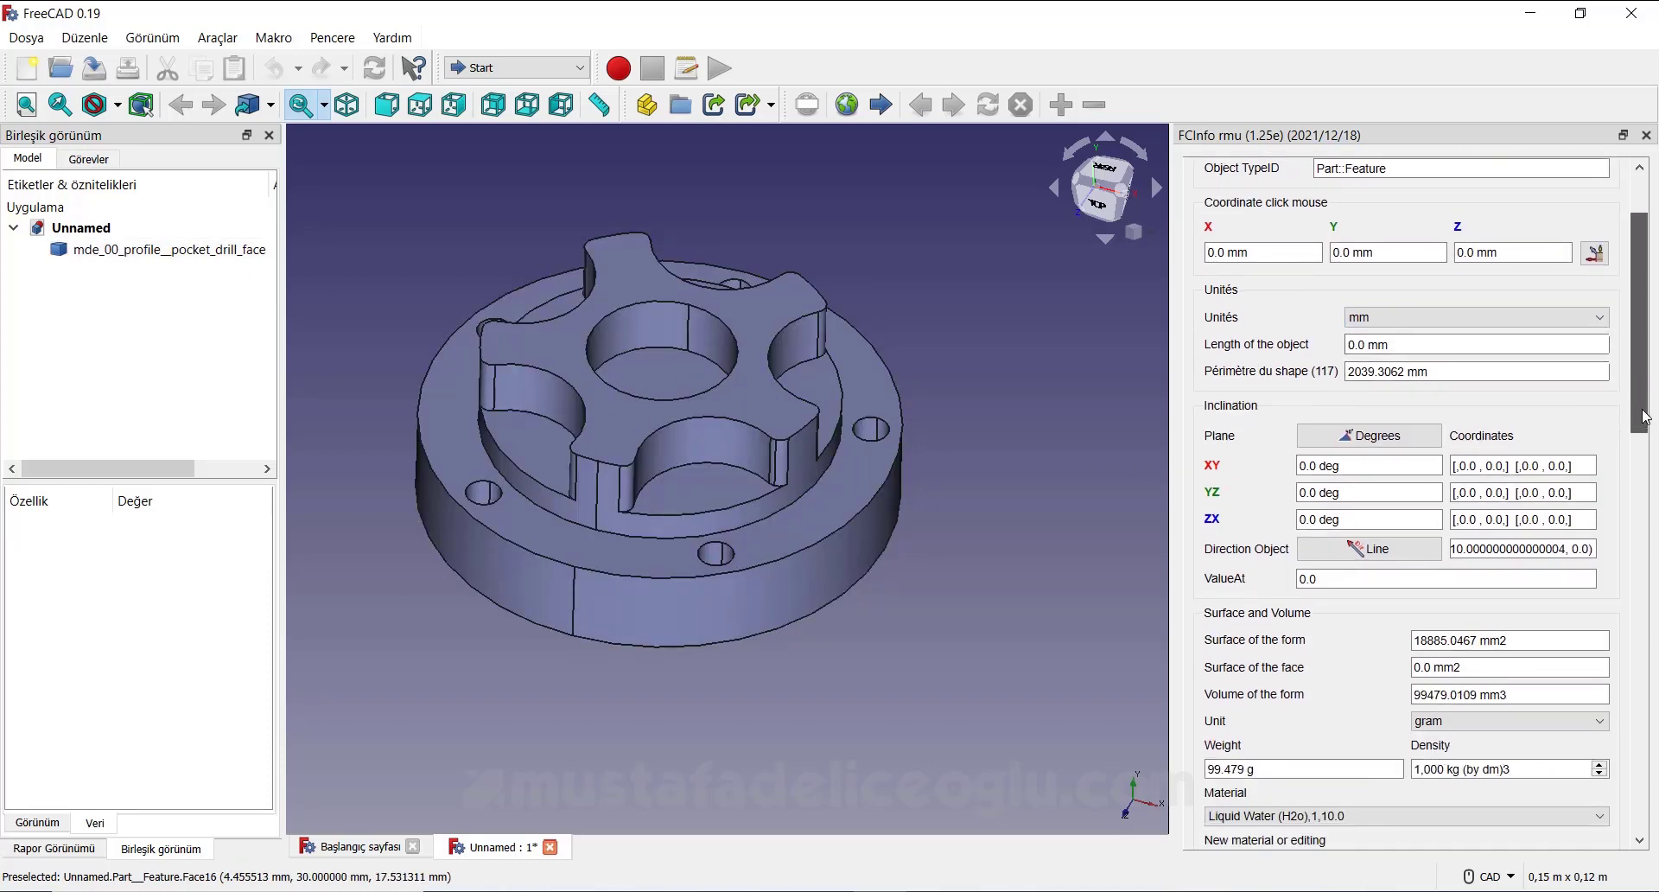
scroll(1244, 624, down, 3)
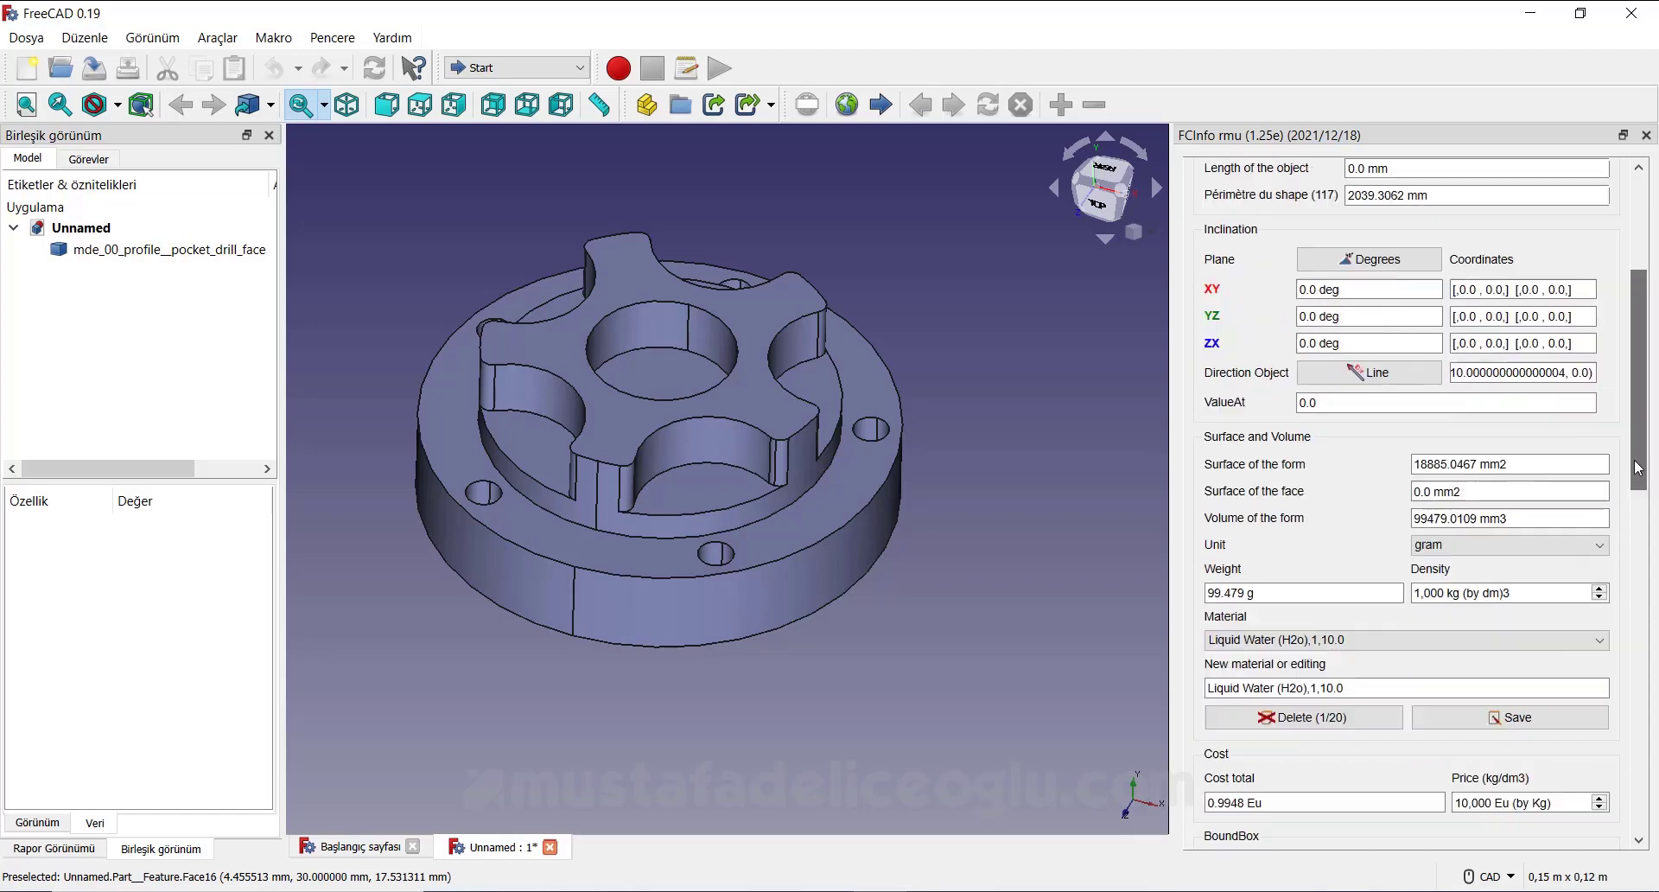
- Set the FCInfo material to Metal Aluminium (Al), 2.7, giving 268.5933 g
click(1282, 639)
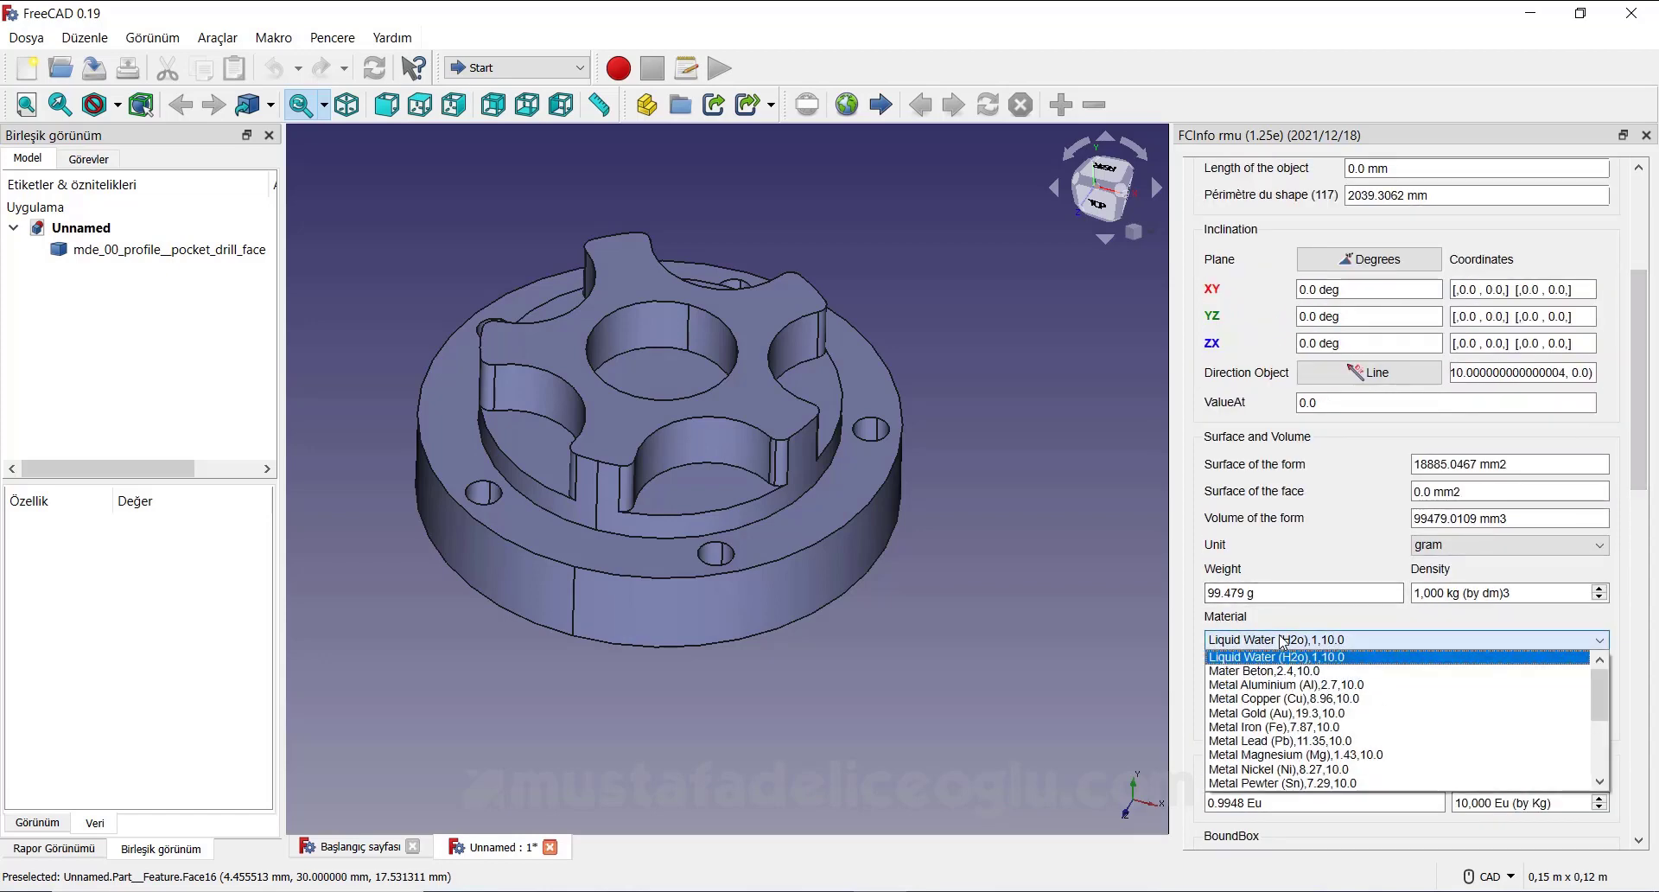
click(1291, 684)
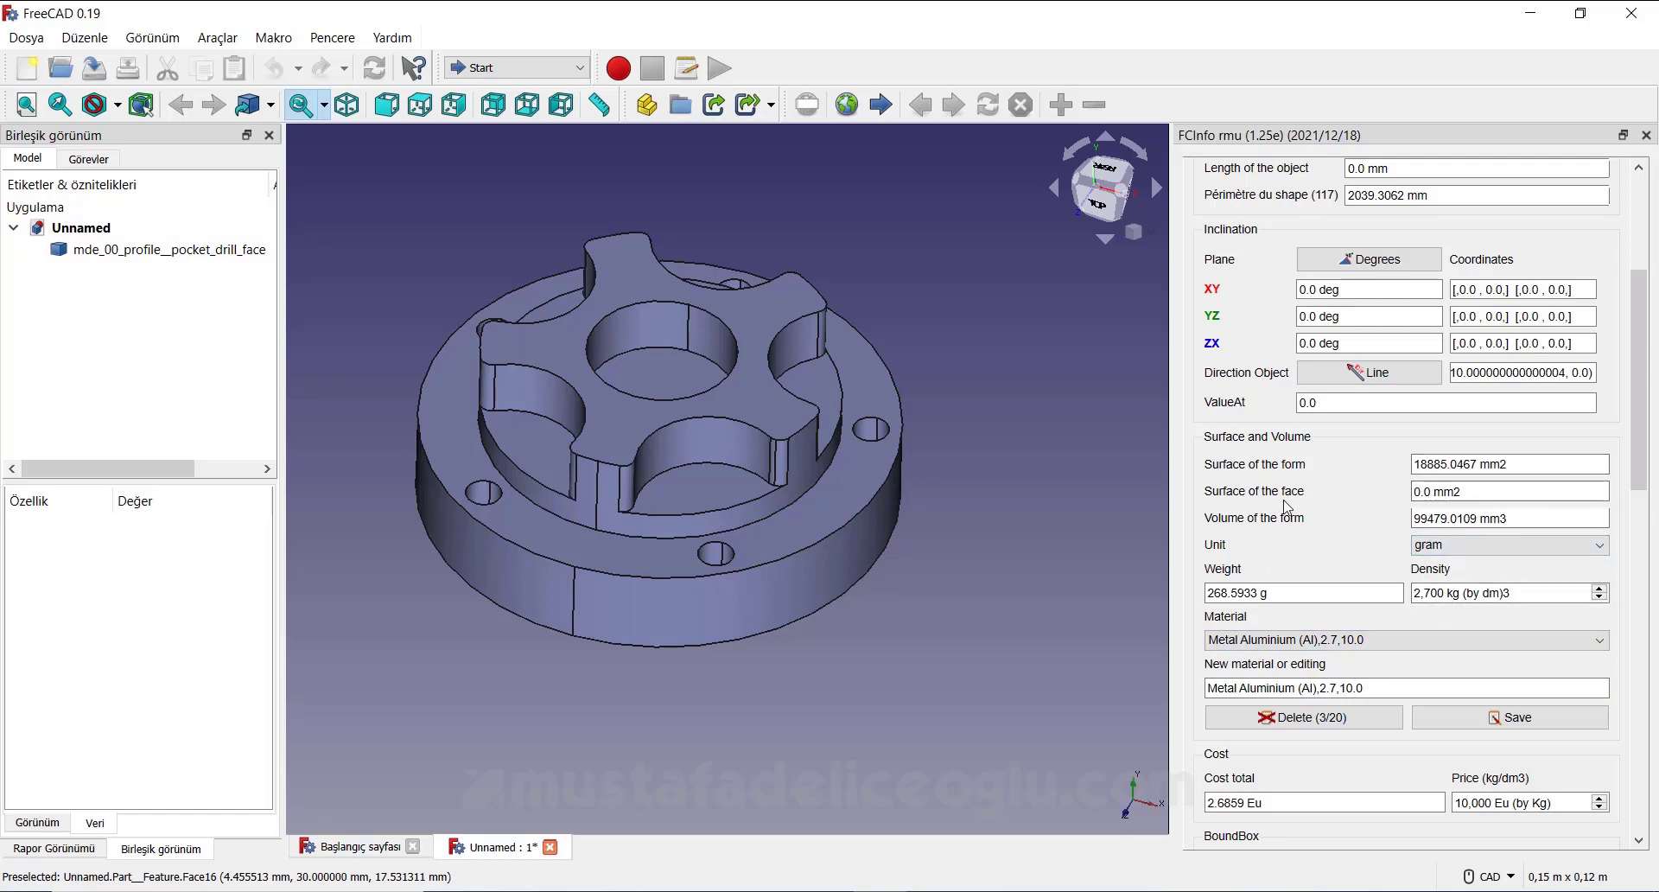
click(1471, 523)
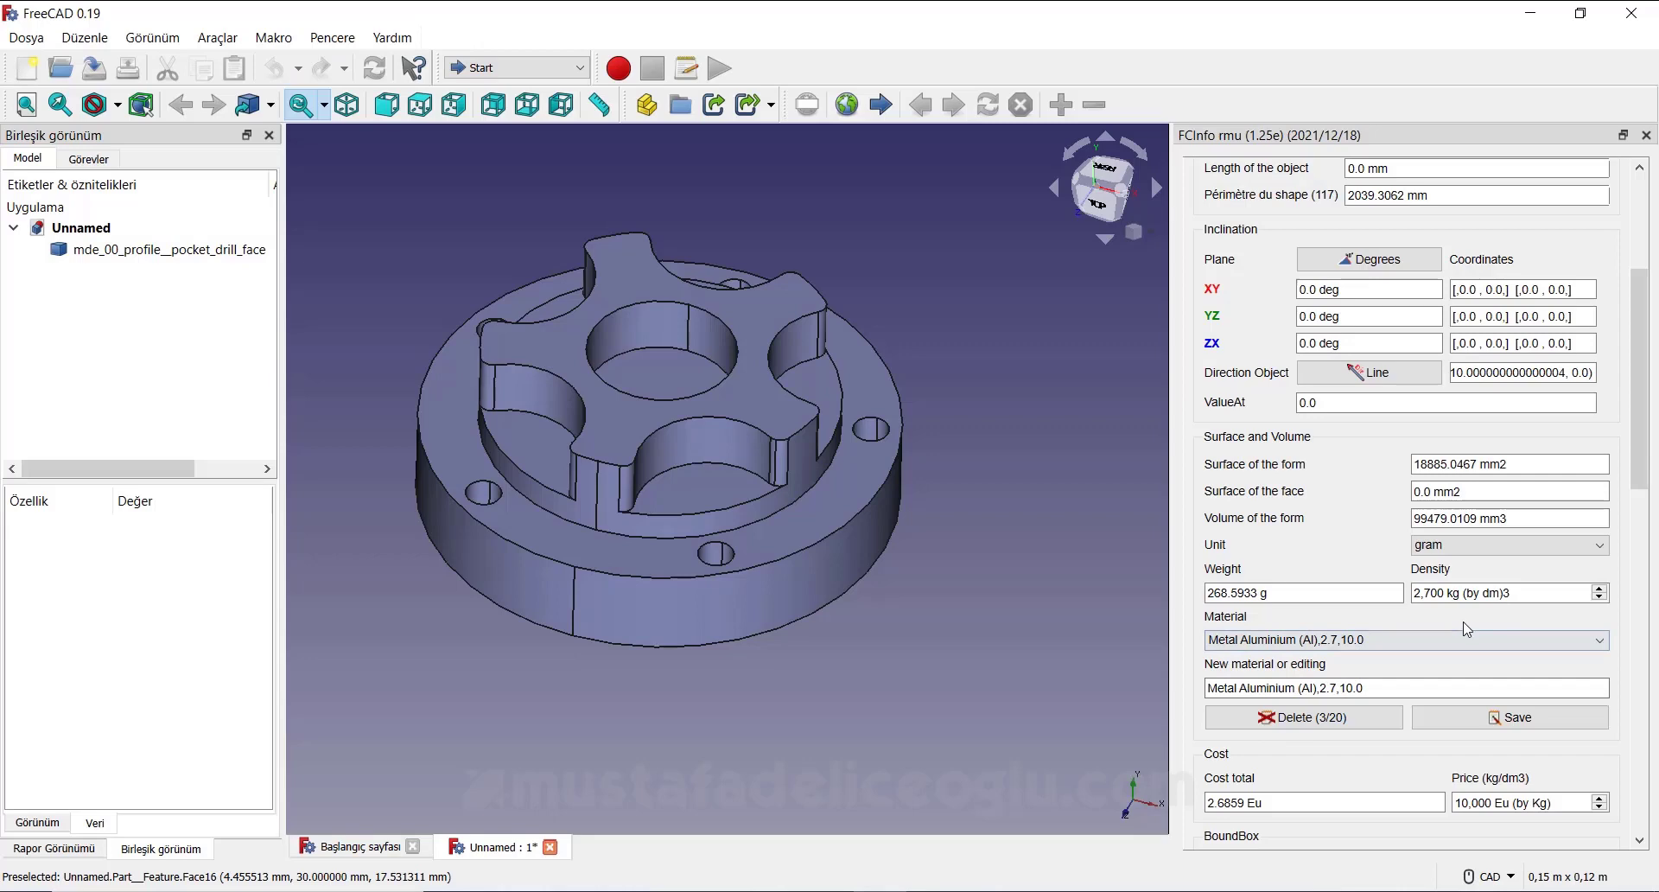
- Check SolidWorks' 268.59 g mass against FreeCAD's aluminium weight
scroll(1640, 499, down, 1)
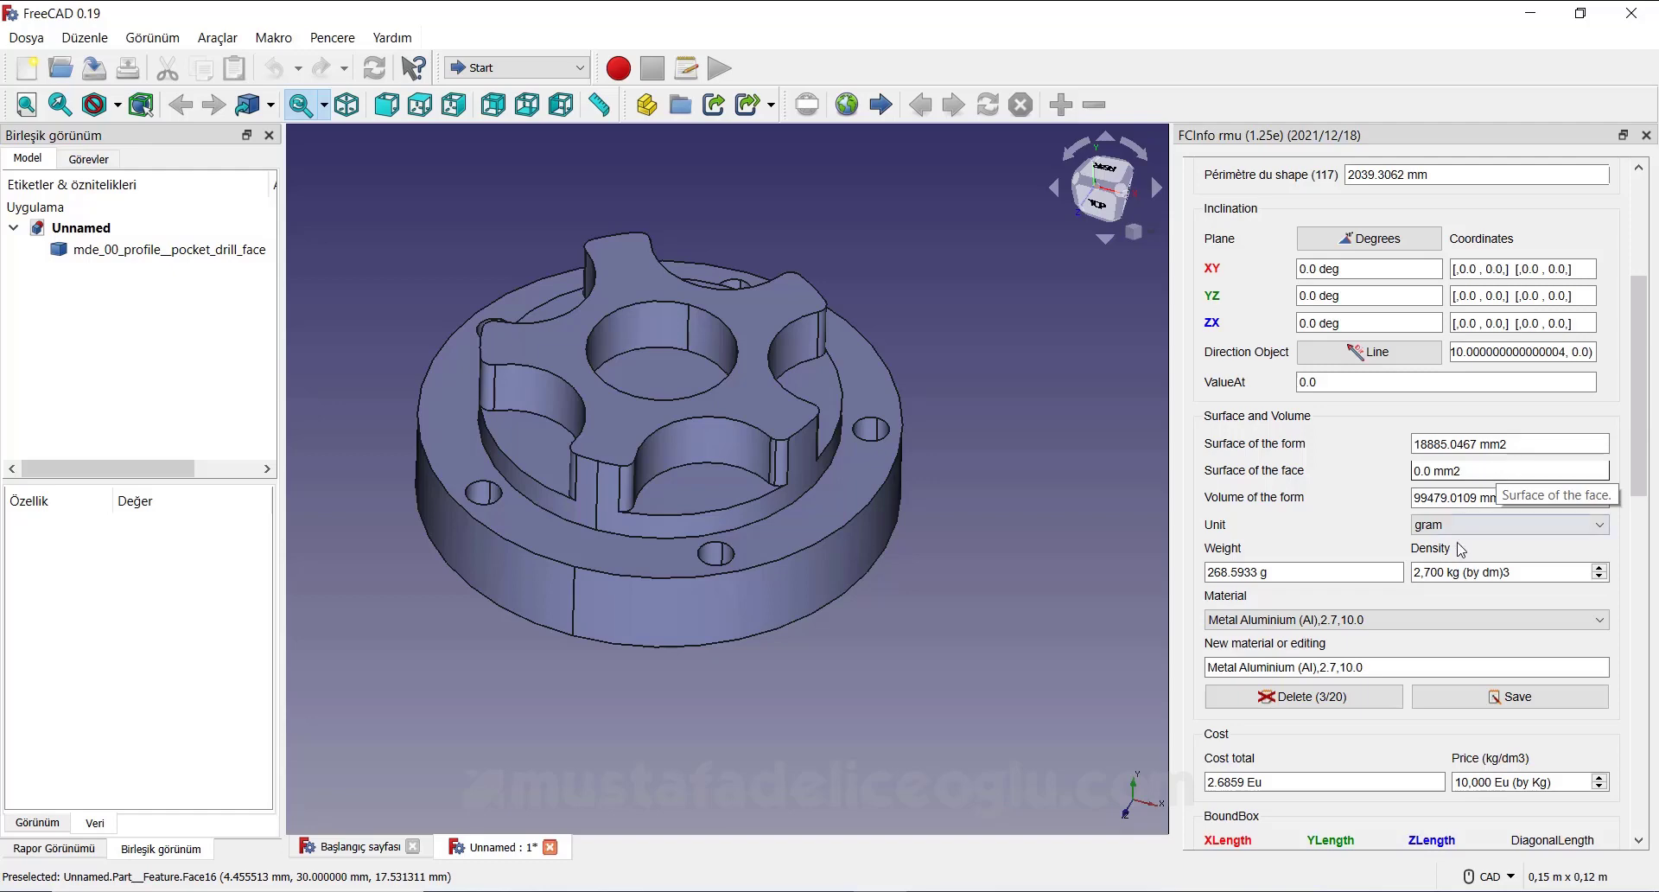
- Scroll the FCInfo panel down to the centre of mass and inertia values
drag(1639, 389, 1640, 510)
drag(1656, 593, 1656, 702)
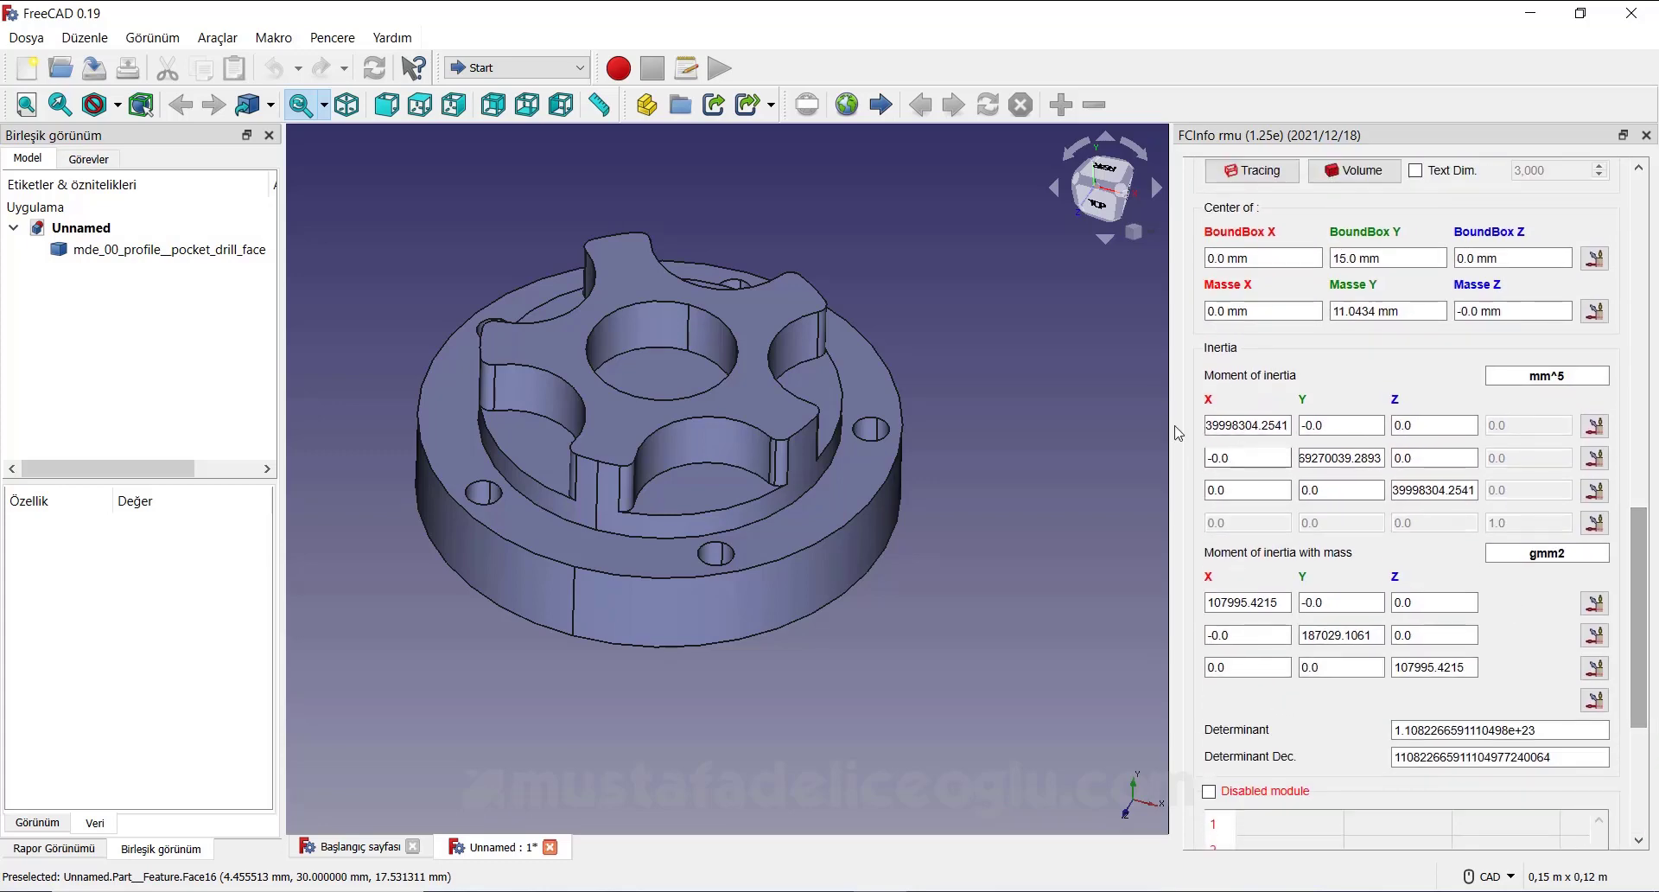
scroll(1262, 366, down, 1)
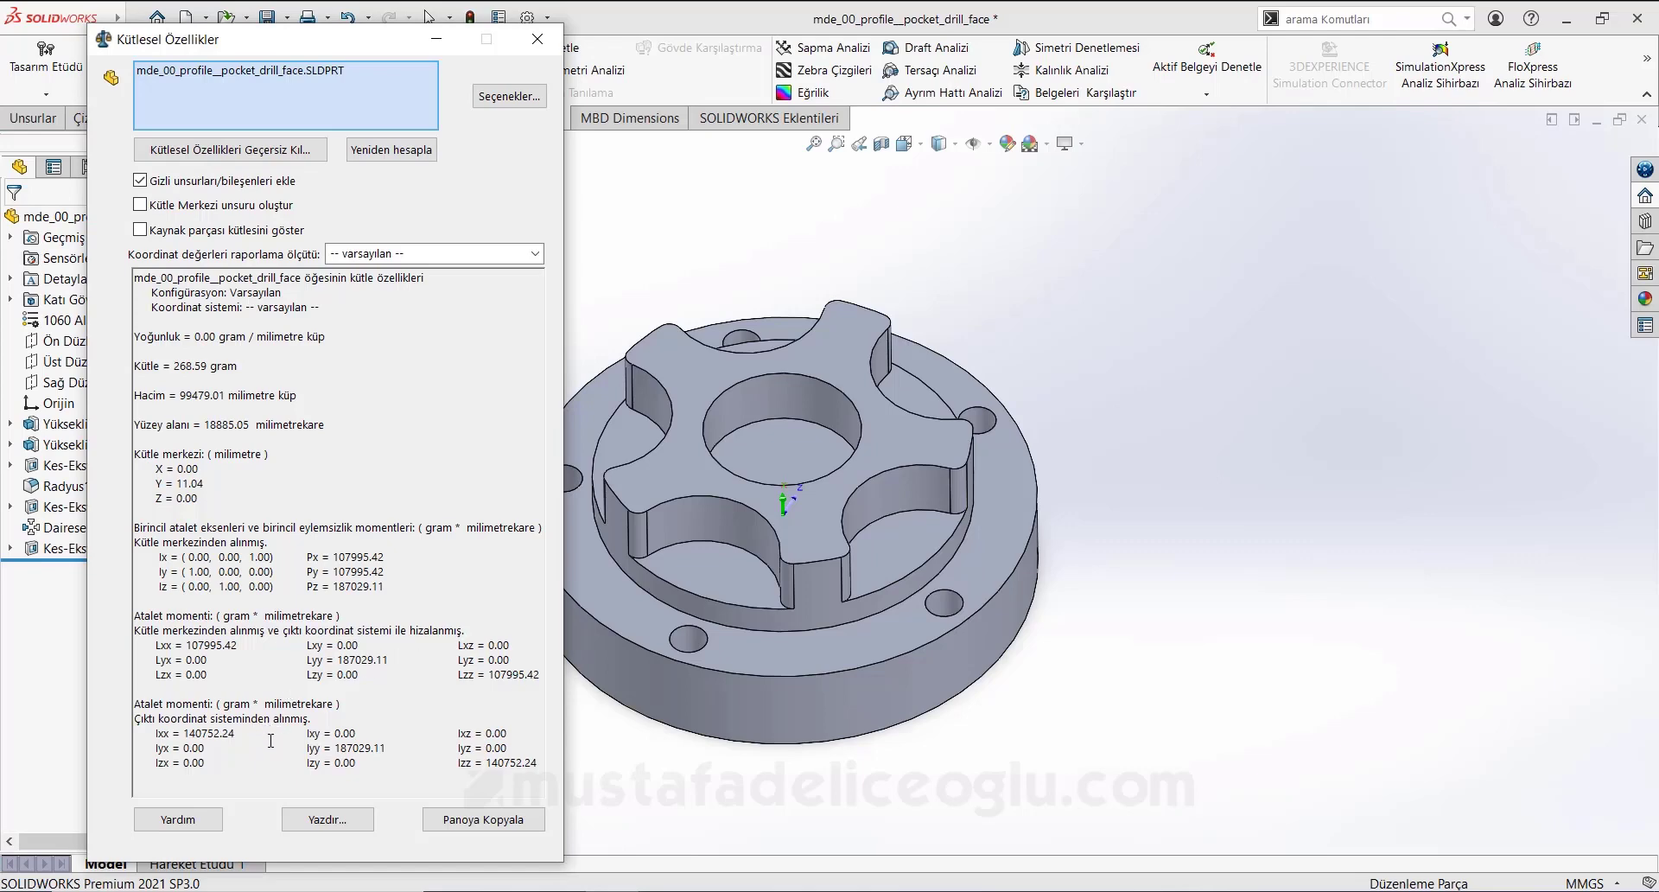
- Compare SolidWorks' Lxx 107995.42 and Iyy 187029.11 inertia values with FreeCAD's
click(218, 649)
drag(380, 749, 330, 748)
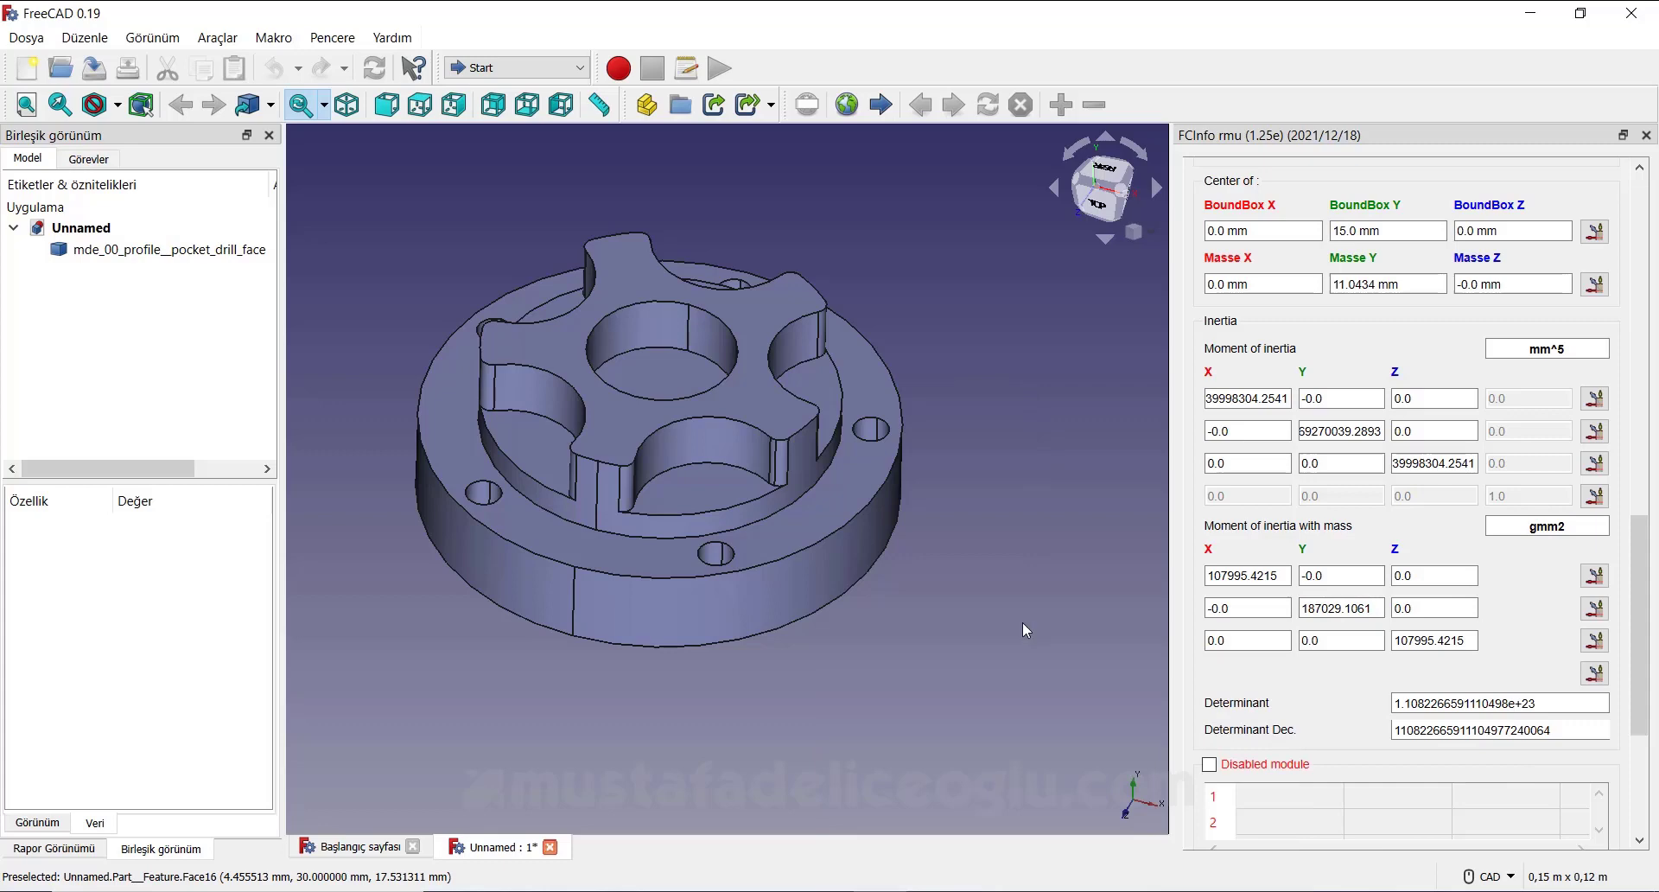
scroll(998, 582, down, 3)
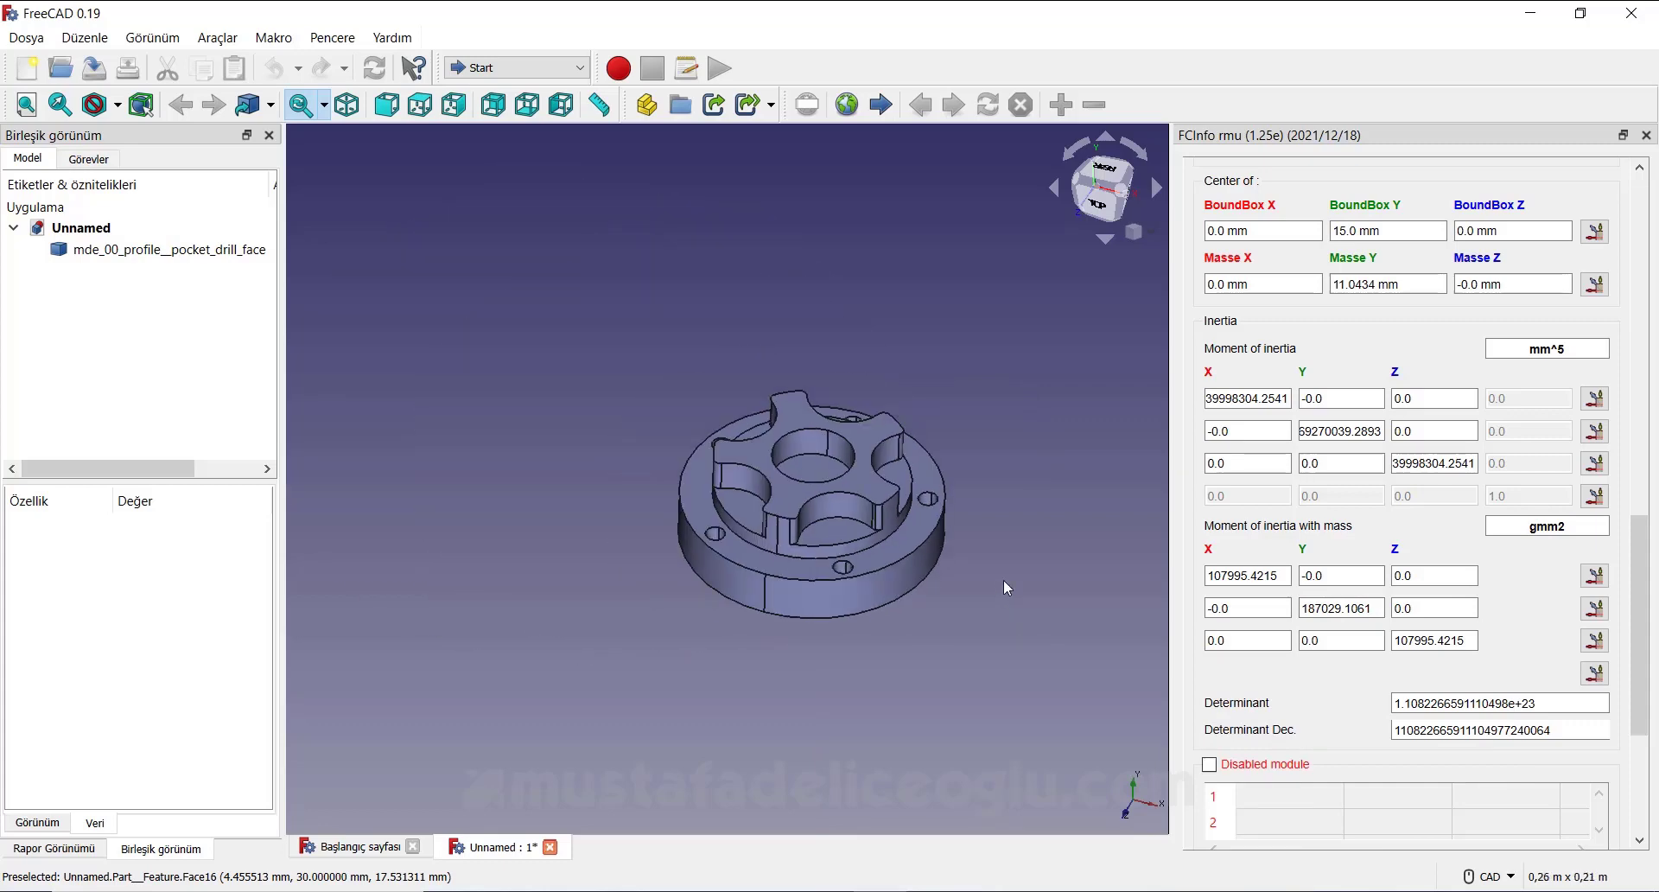
scroll(1004, 579, up, 2)
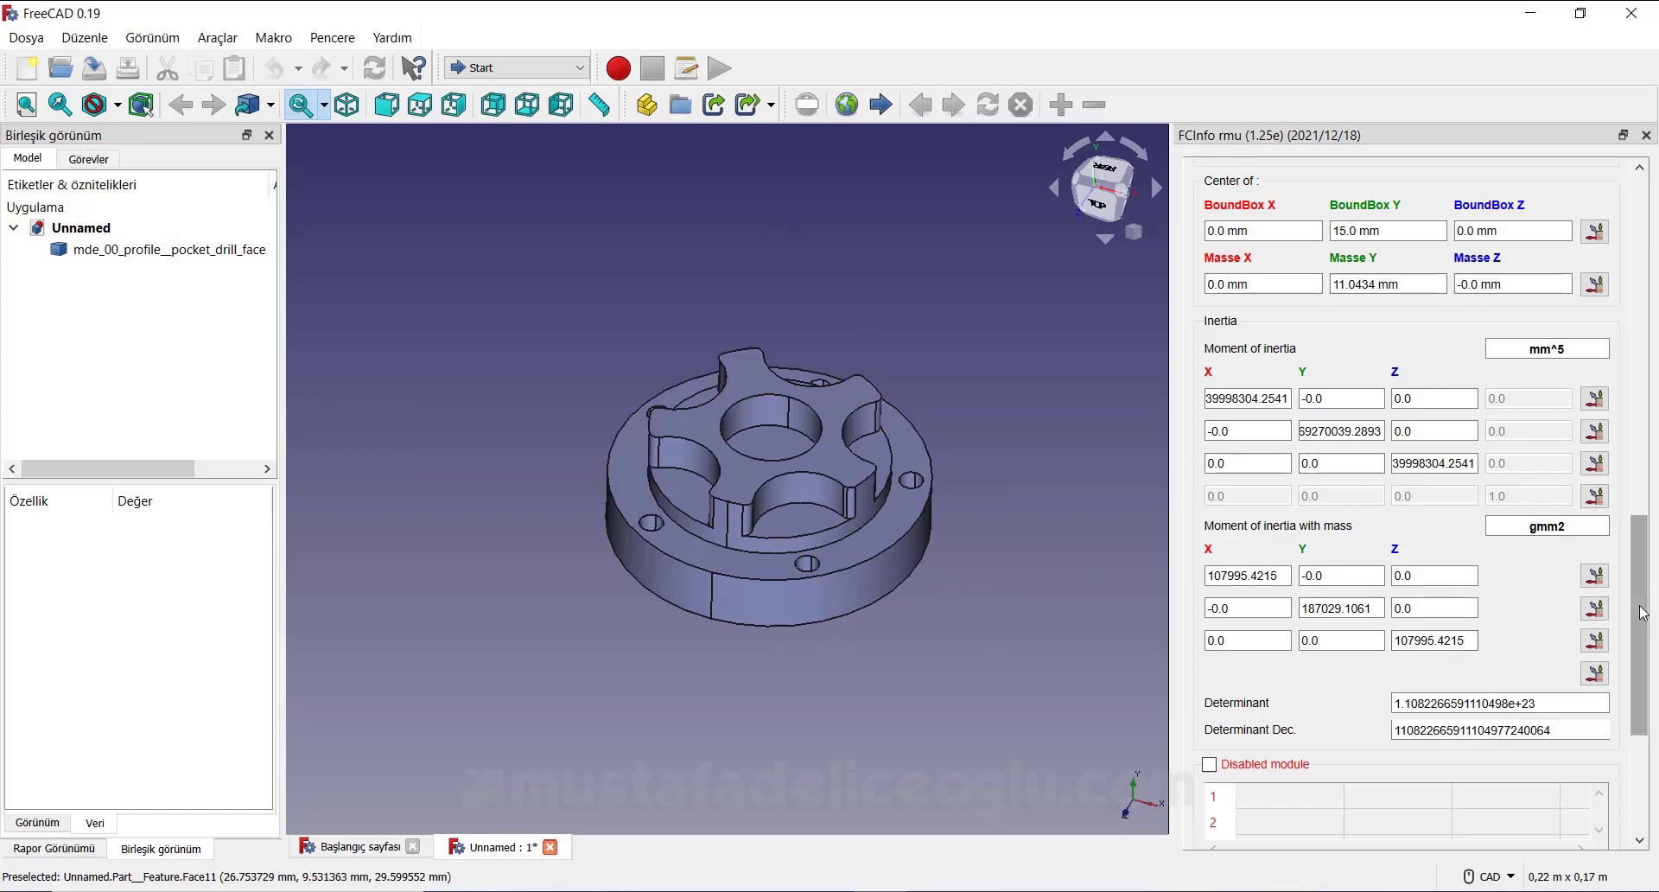
drag(1641, 618, 1641, 700)
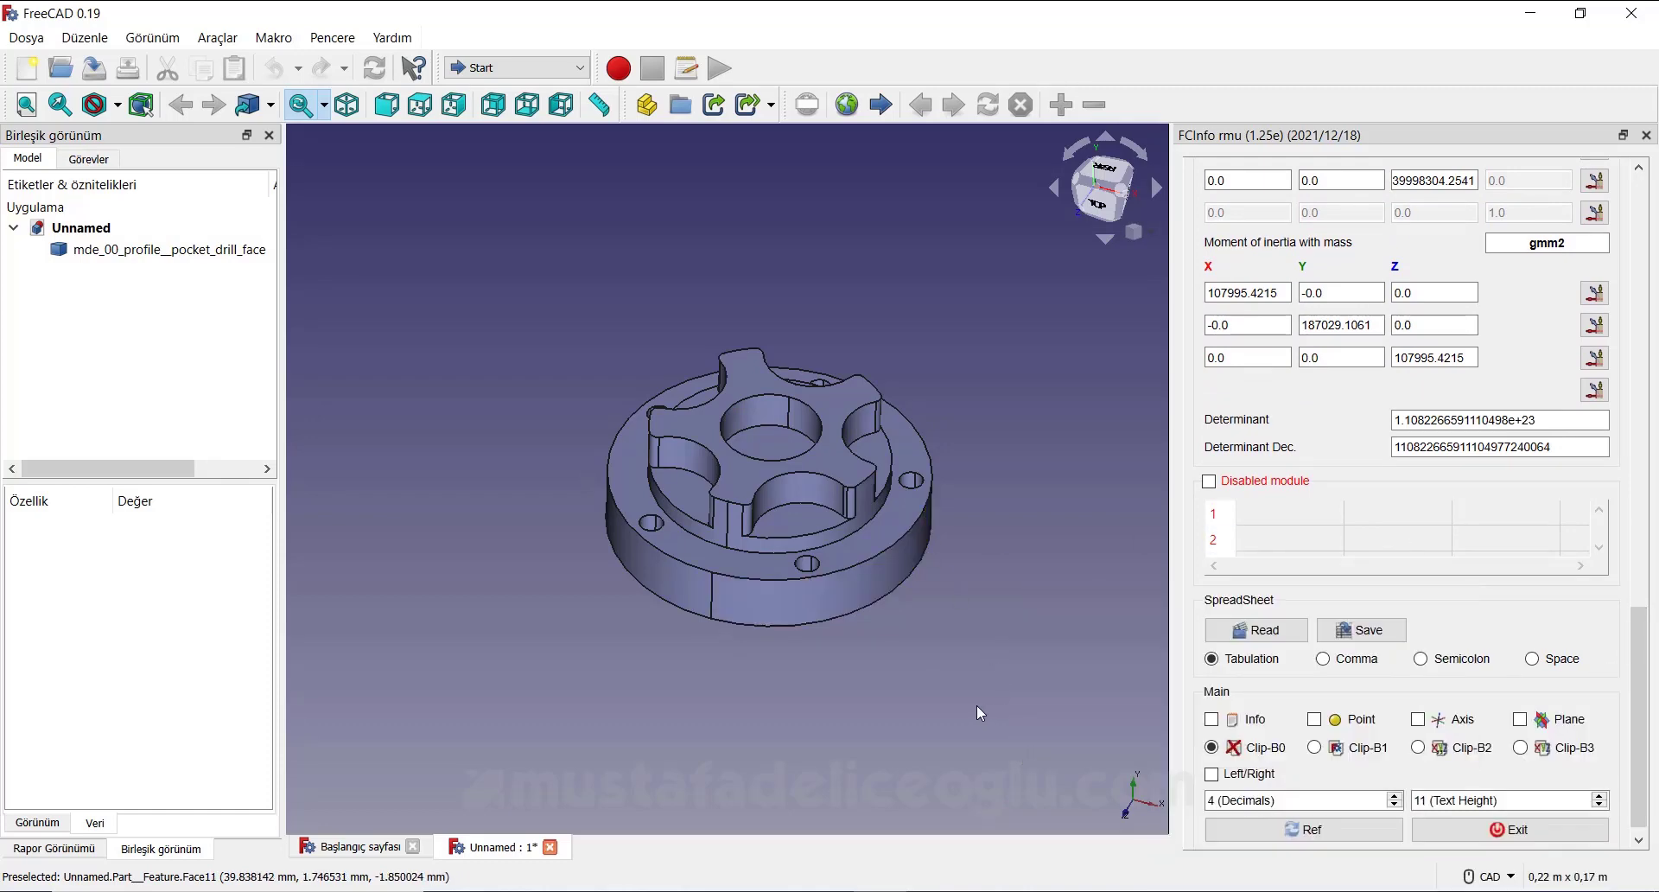
- Save the FCInfo results to a file named 'par02' in the Macro folder
click(1359, 638)
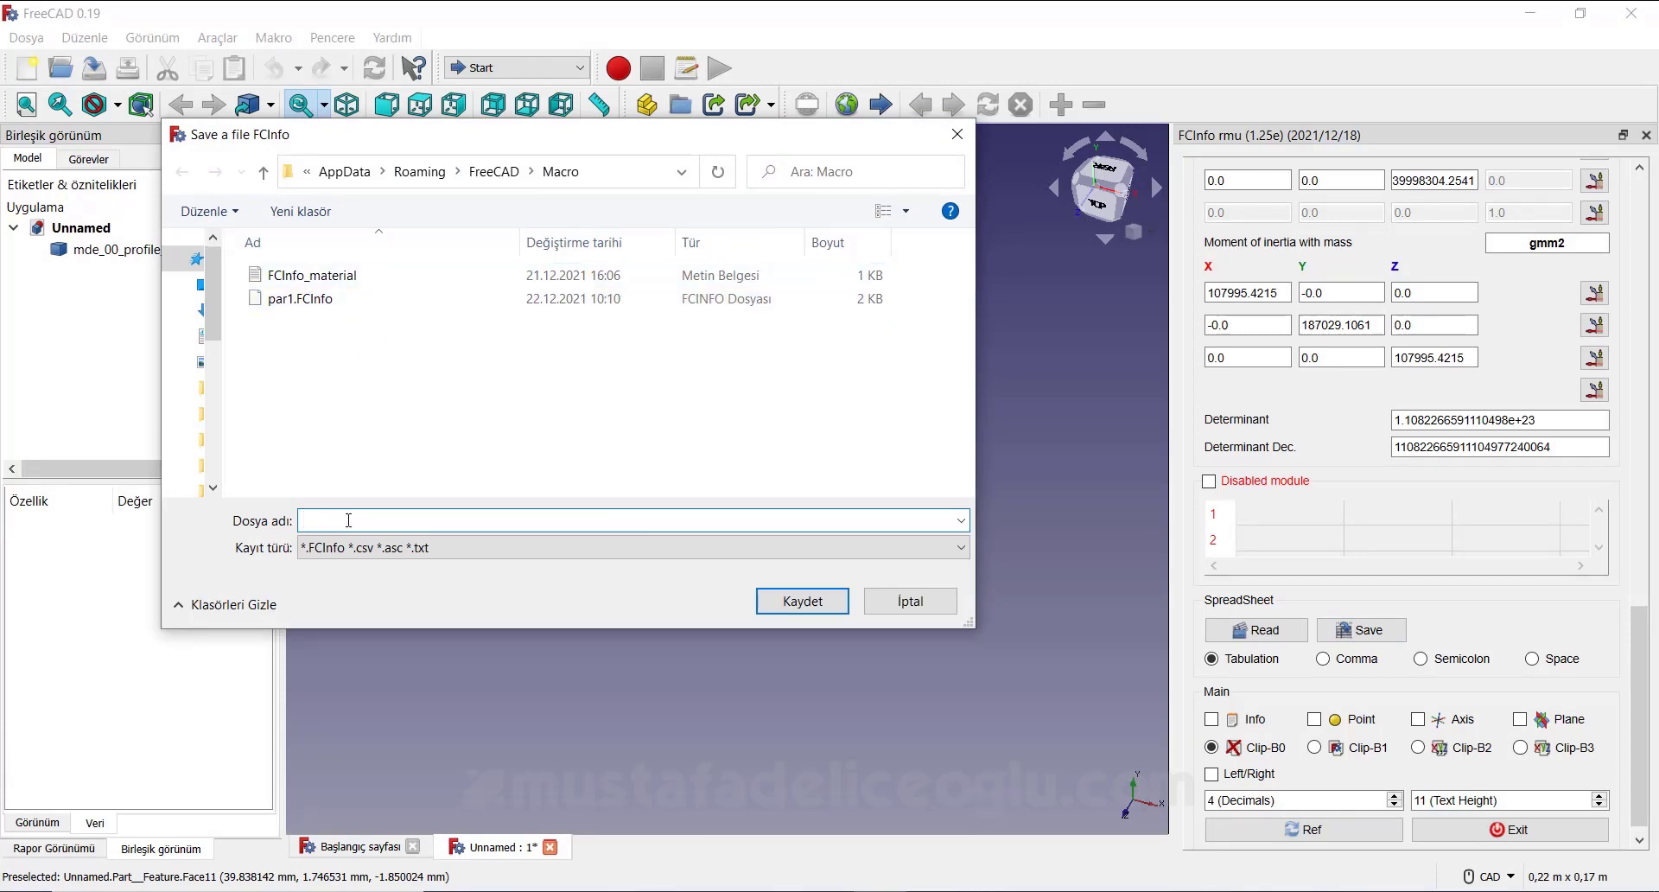
text(par)
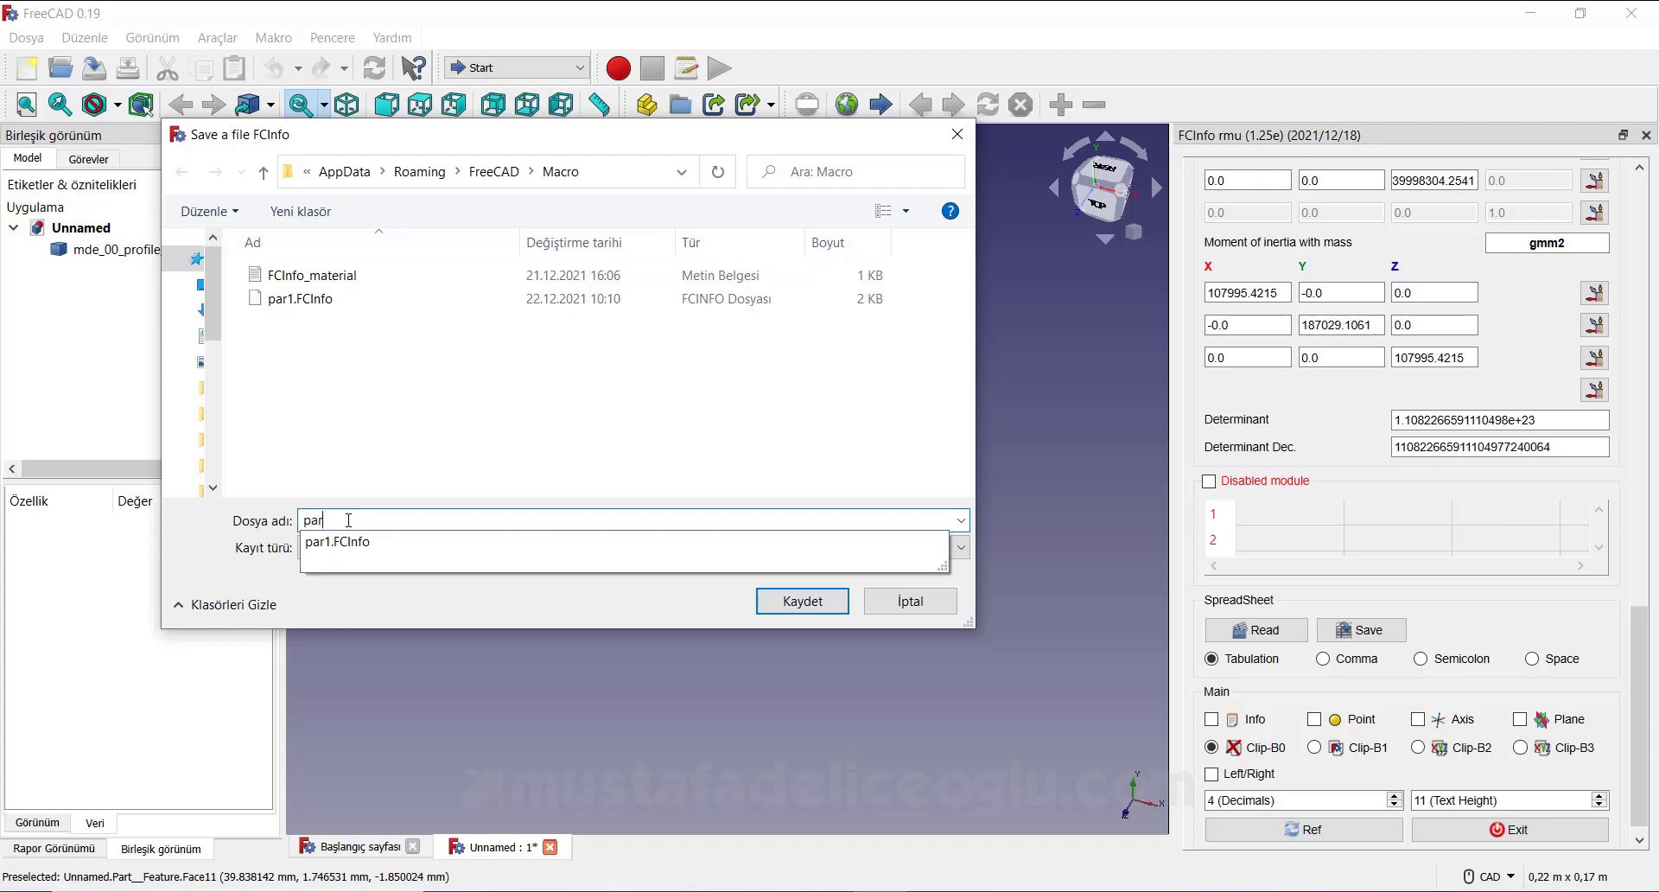
text(02)
key(Return)
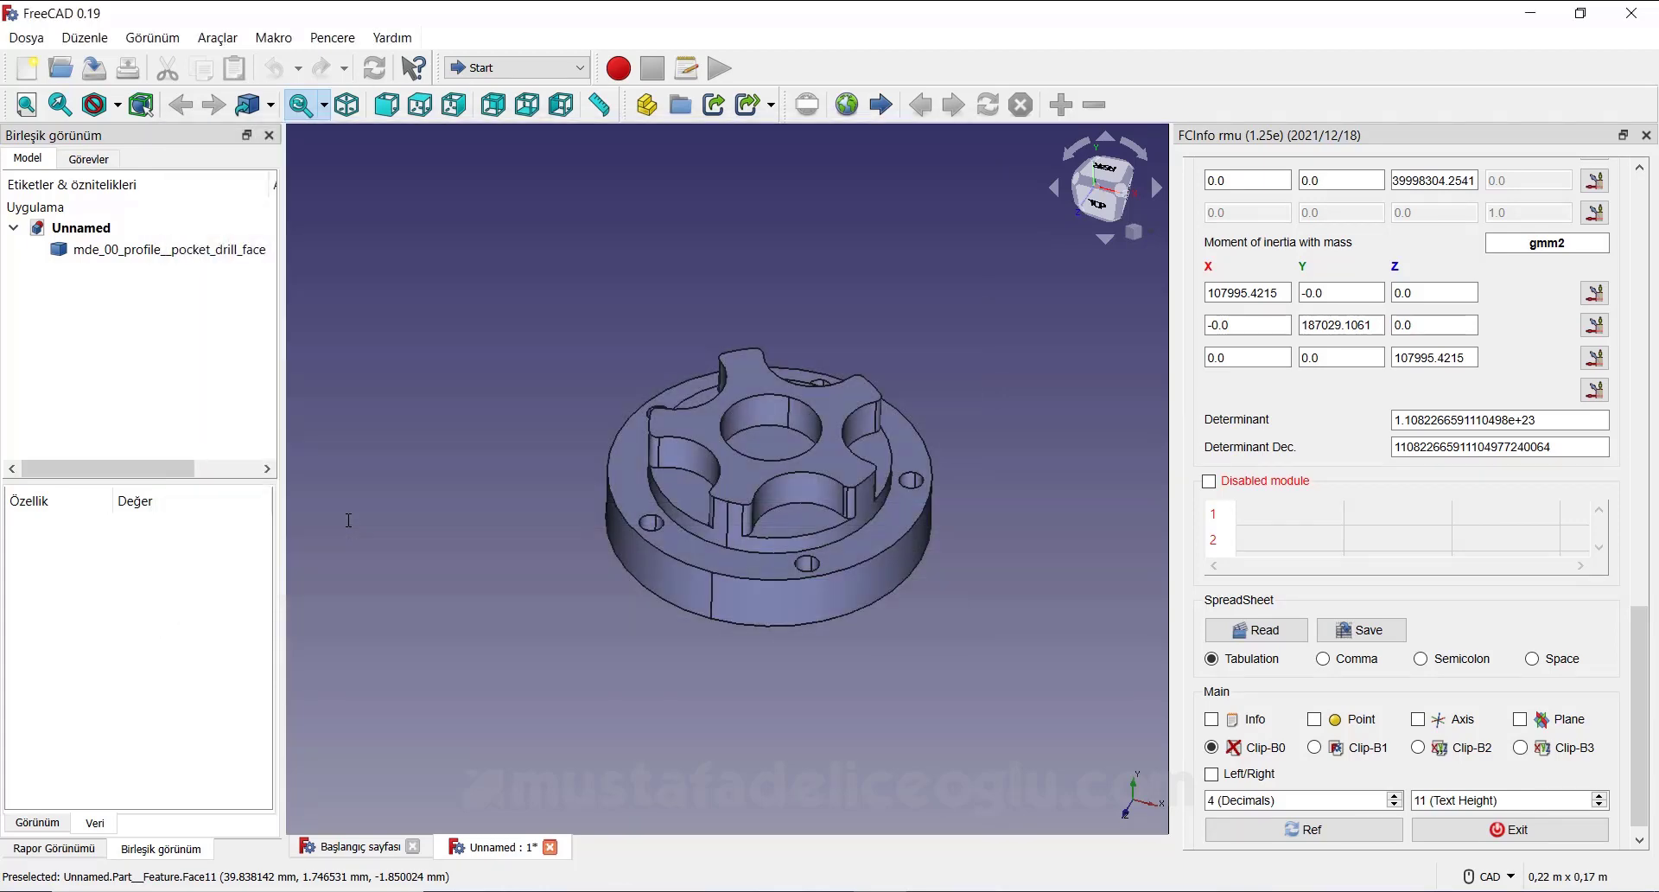